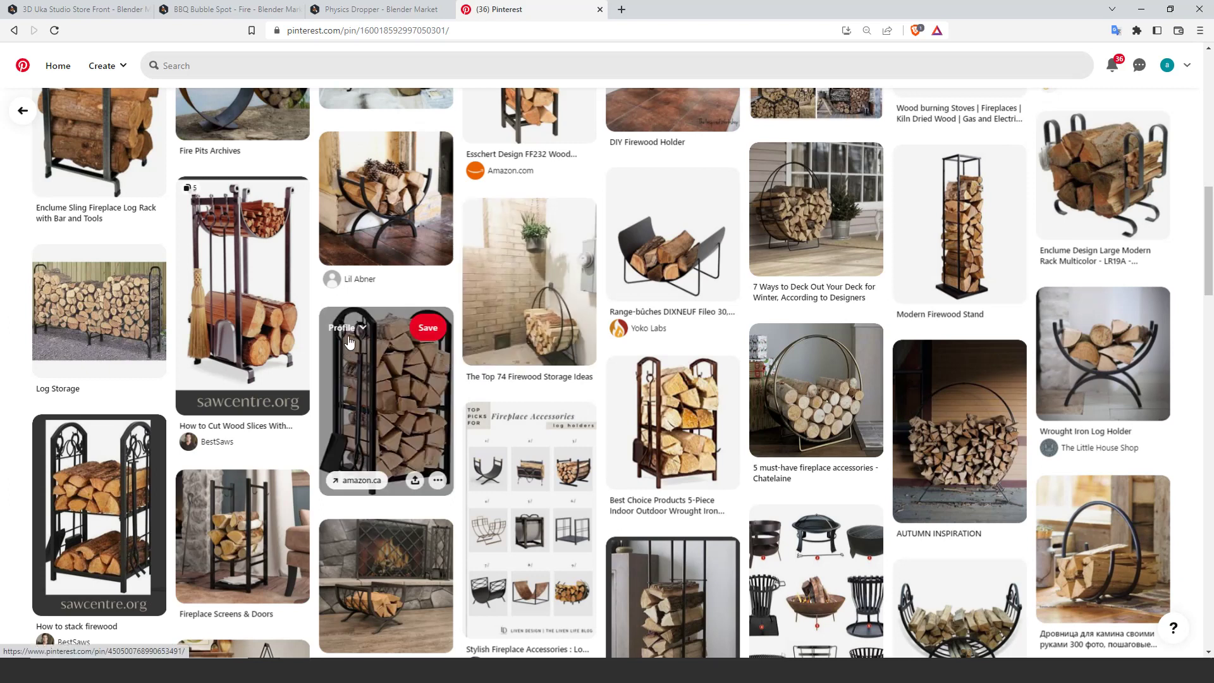
# Browse the firewood rack pins and view the DIY Firewood Holder pin, returning to the previous pin
pyautogui.scroll(4, 541, 362)
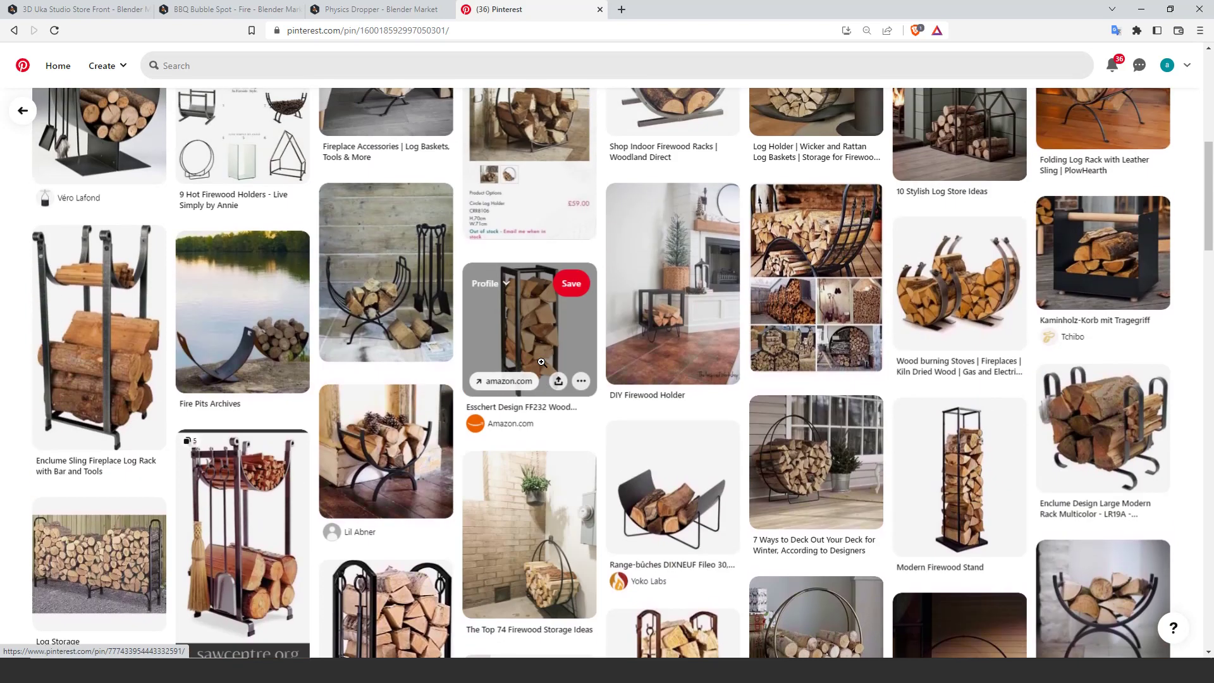
pyautogui.scroll(-2, 542, 362)
pyautogui.scroll(3, 531, 377)
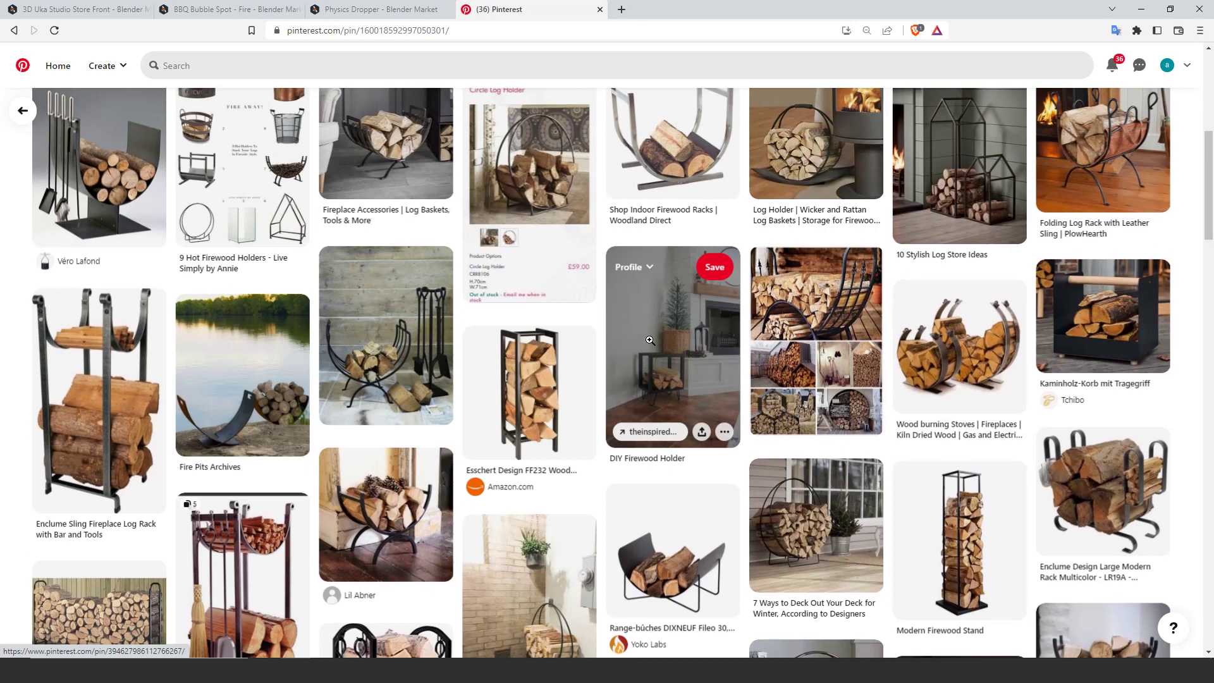
pyautogui.click(623, 346)
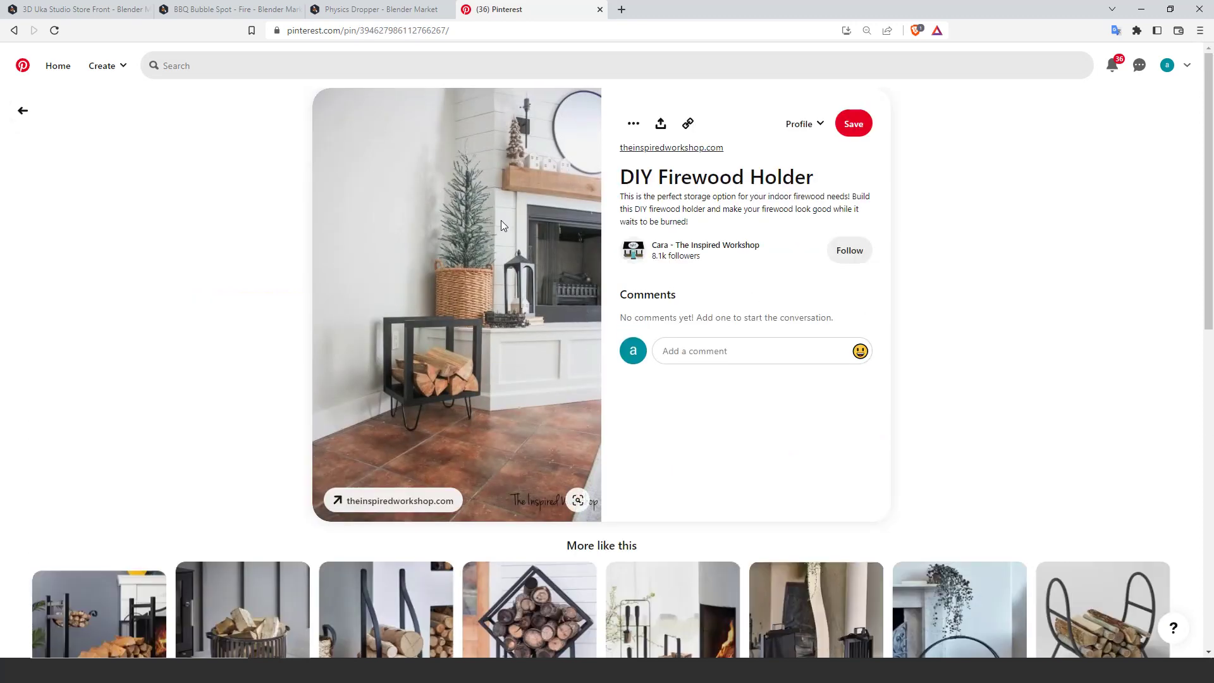
pyautogui.scroll(-3, 501, 220)
pyautogui.scroll(3, 190, 178)
pyautogui.click(22, 112)
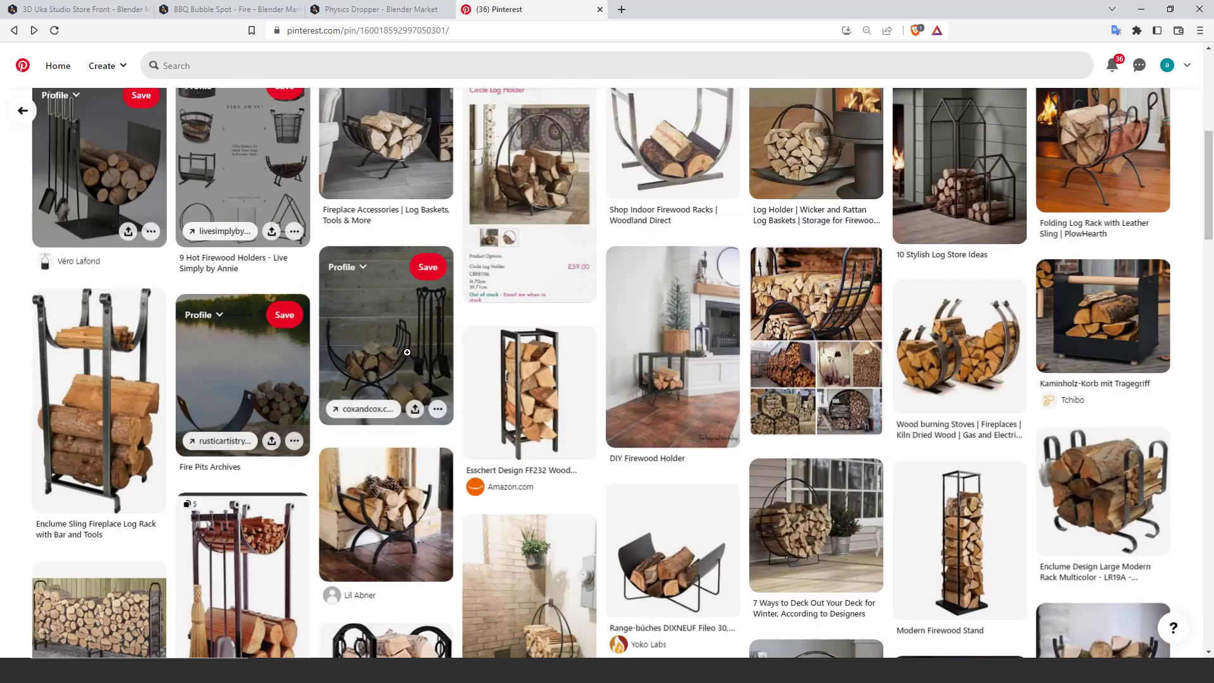
# Examine the Cox & Cox log holder pin and its related firewood rack images
pyautogui.click(384, 387)
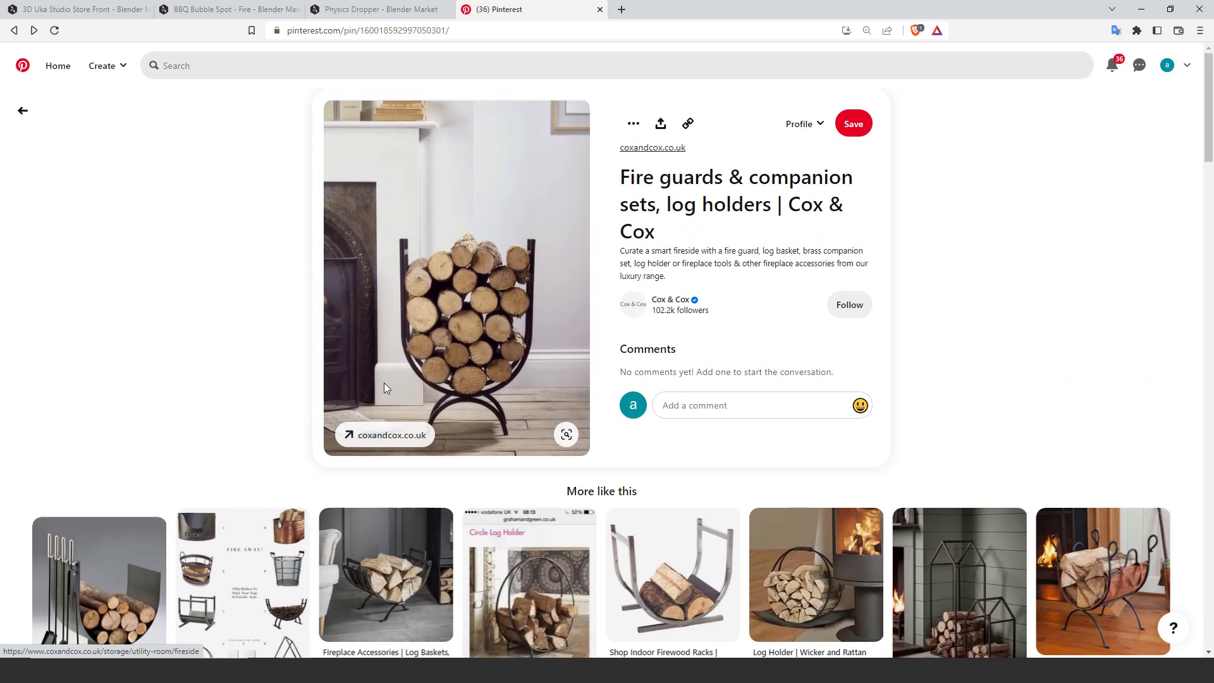
pyautogui.scroll(-4, 384, 387)
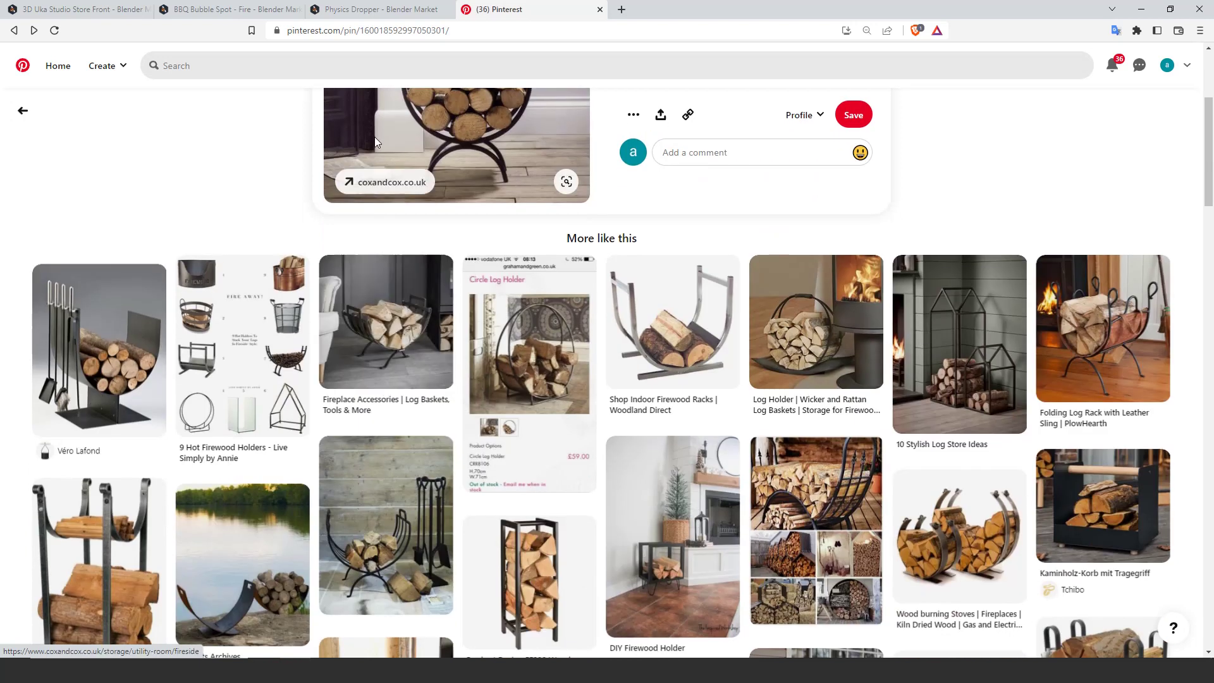
pyautogui.scroll(3, 469, 401)
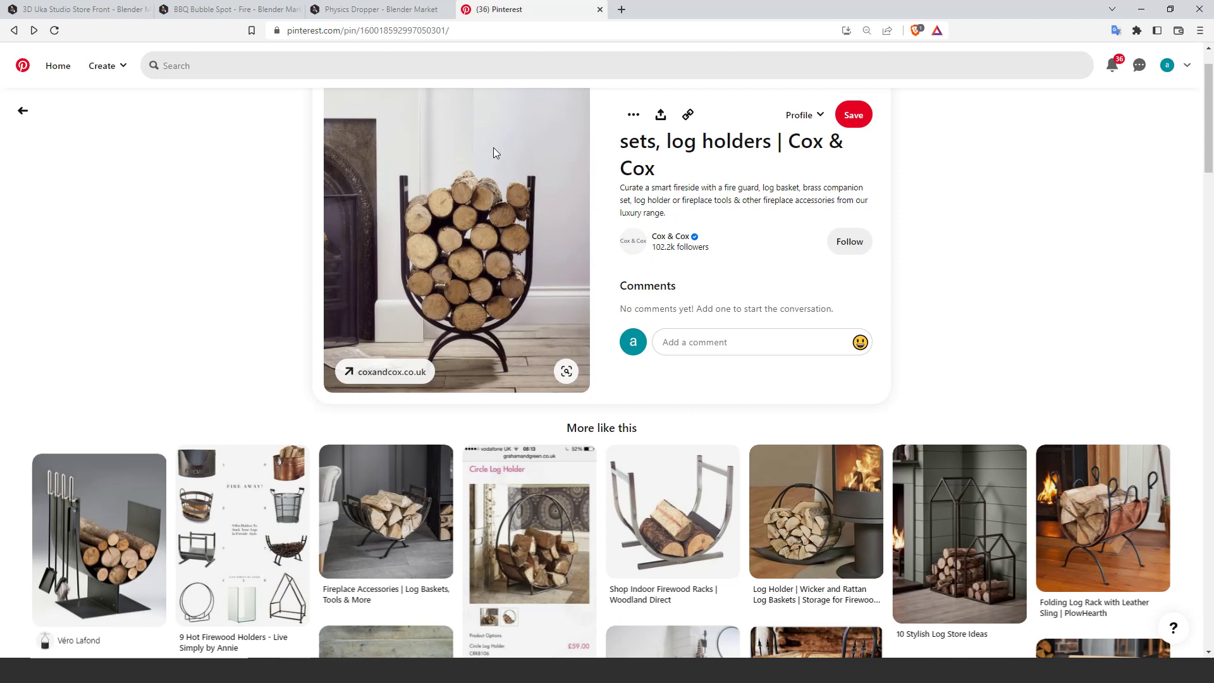
# Review the Physics Dropper add-on's product page, including its free version note, and bring up the Bbq Bubble Spot - Fire page
pyautogui.click(379, 9)
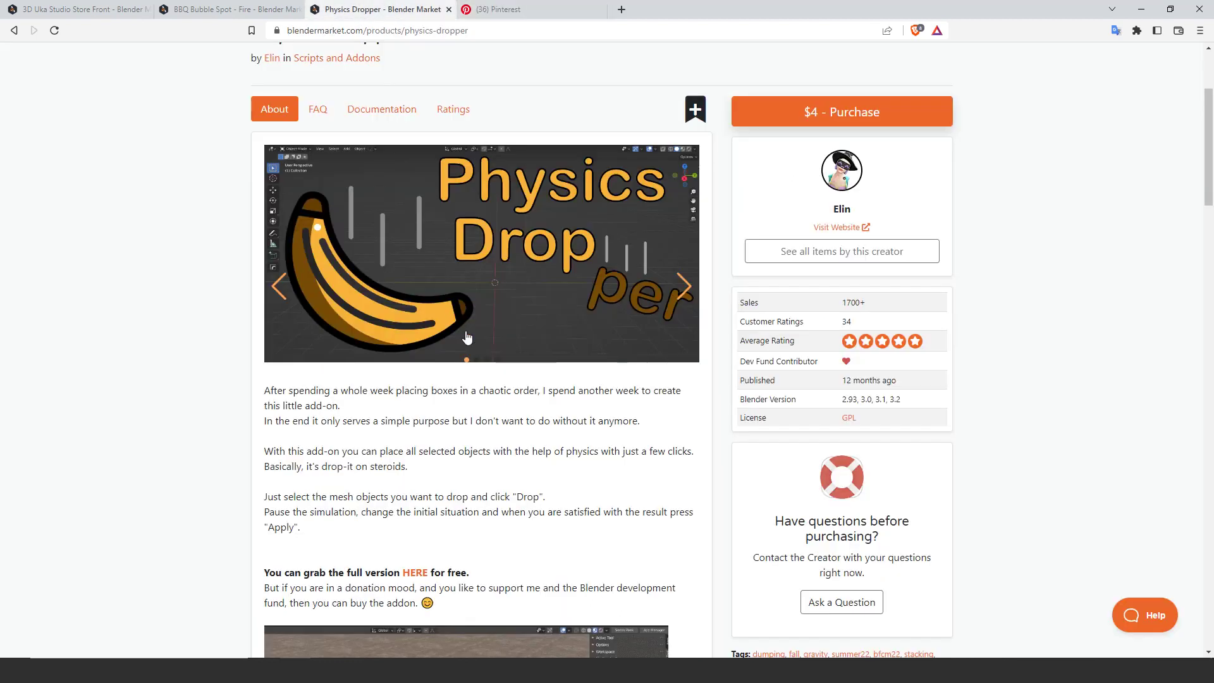
pyautogui.scroll(3, 392, 389)
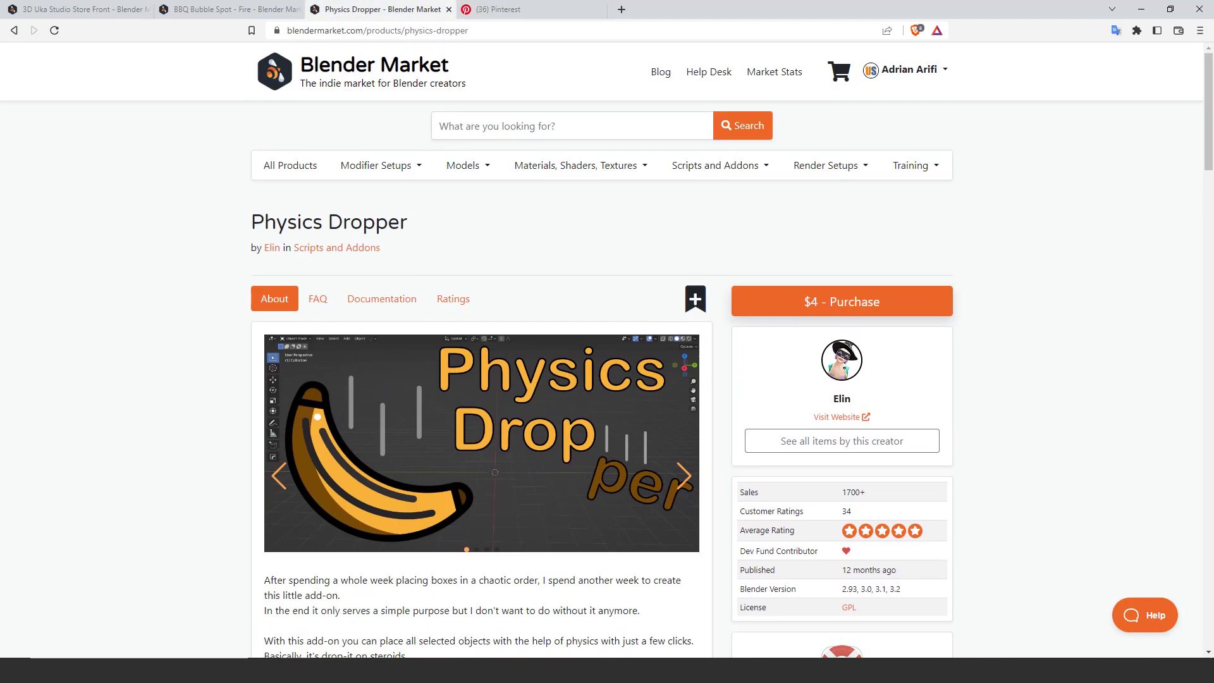
pyautogui.scroll(-2, 584, 318)
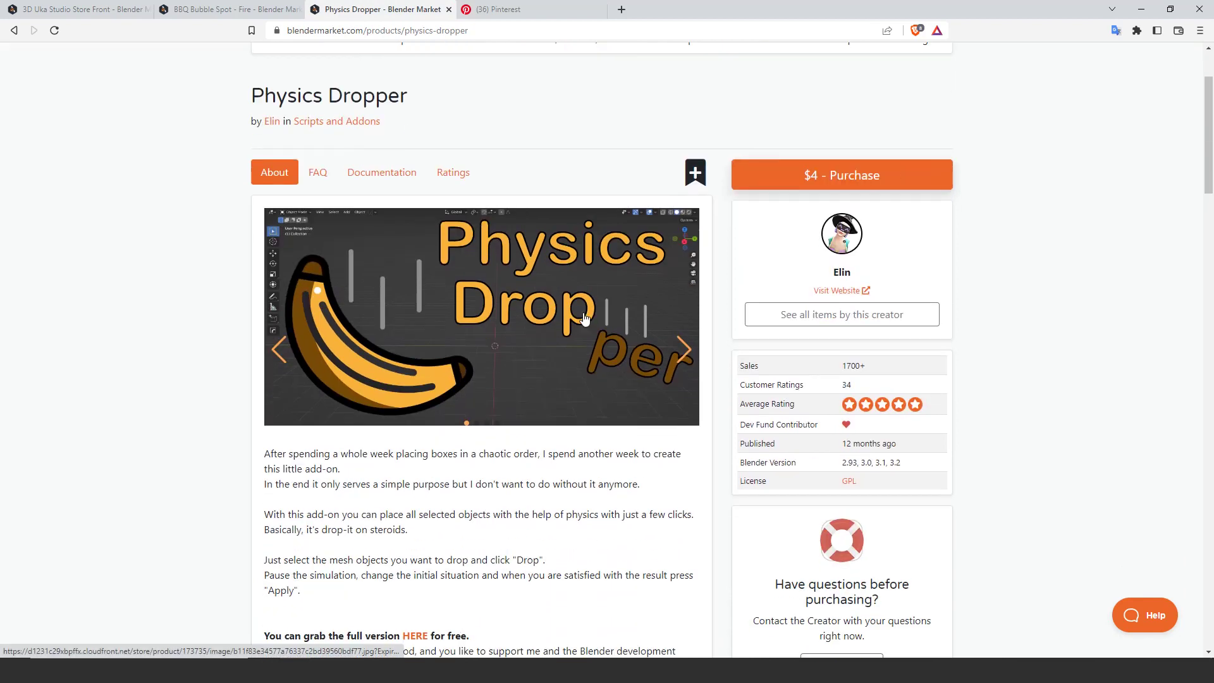
pyautogui.scroll(-2, 456, 200)
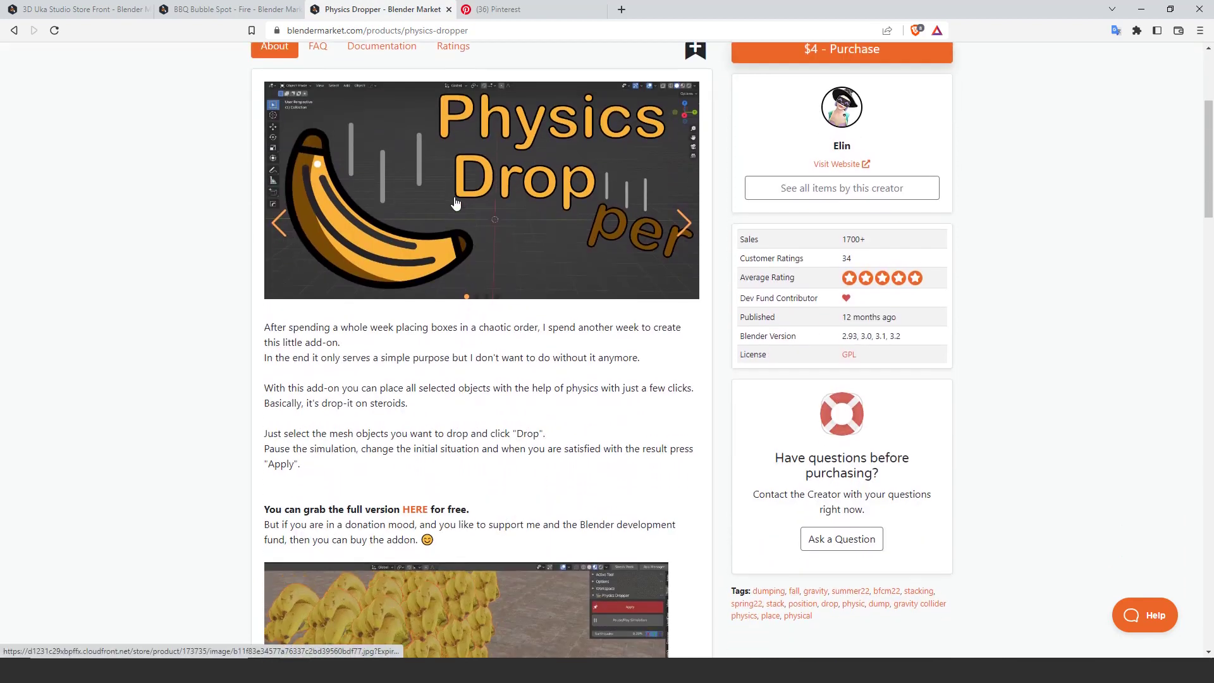
pyautogui.scroll(1, 455, 253)
pyautogui.scroll(-3, 453, 298)
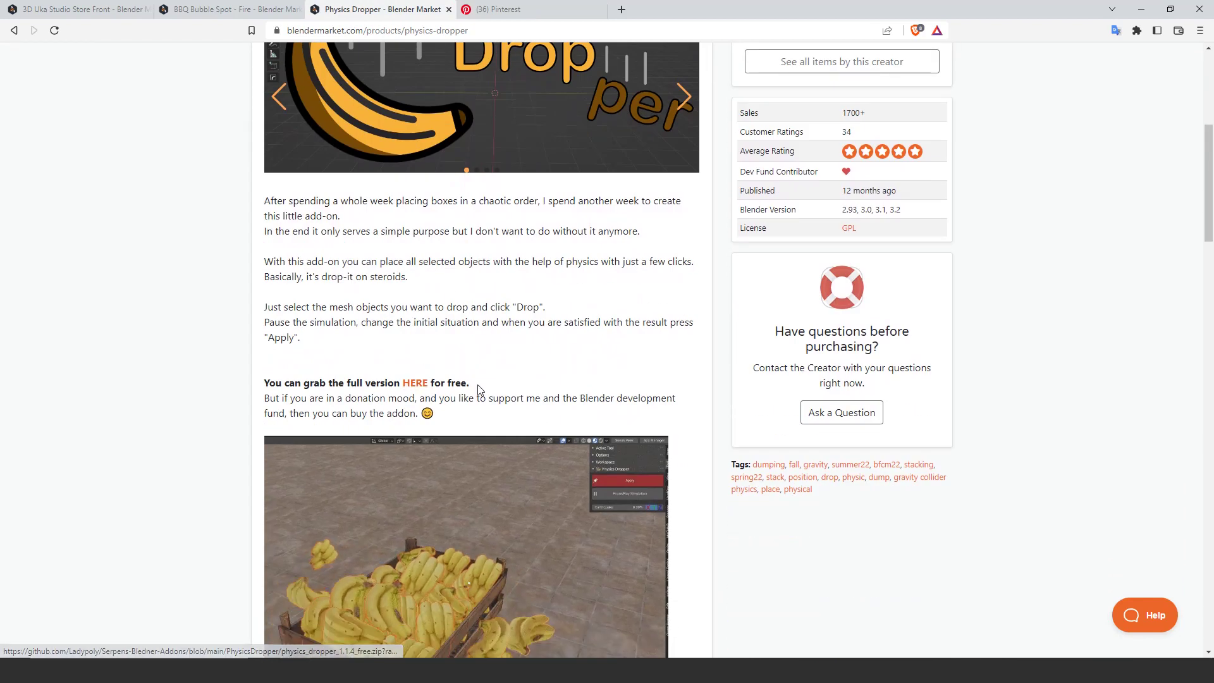
pyautogui.scroll(4, 506, 328)
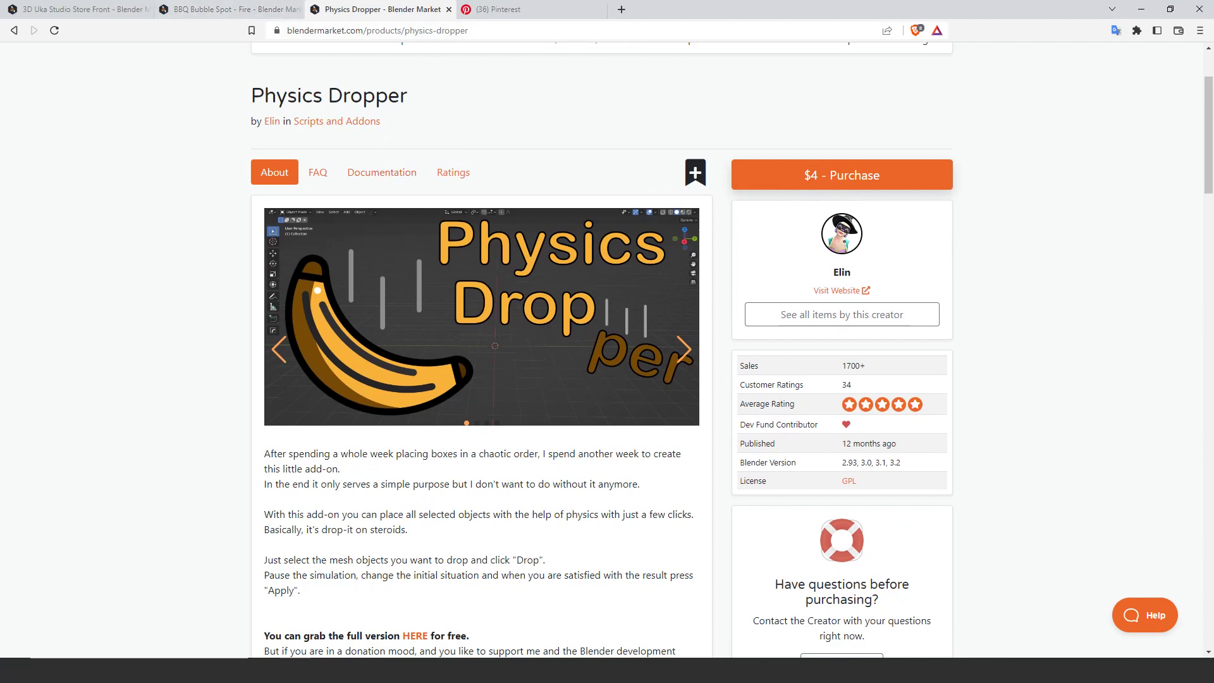
pyautogui.click(235, 10)
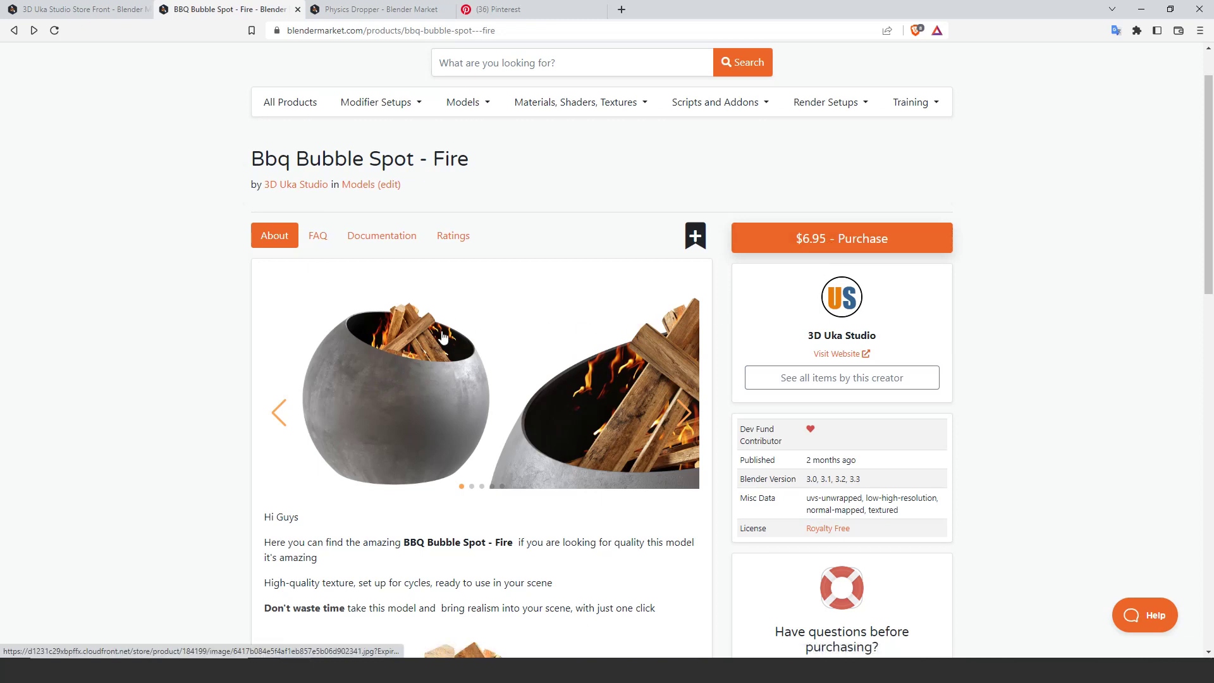
# Switch to Blender and inspect the log rack mesh below the stacked logs in Edit Mode and Object Mode
pyautogui.click(1144, 15)
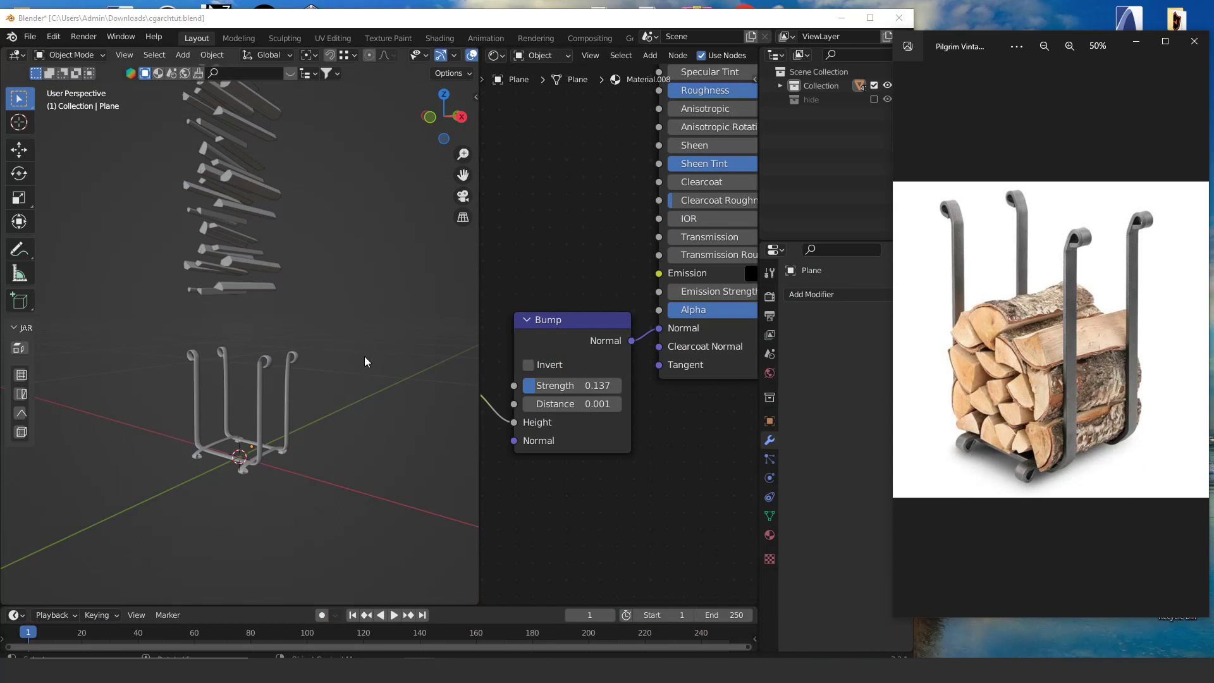
pyautogui.moveTo(365, 362); pyautogui.dragTo(332, 393, button='middle')
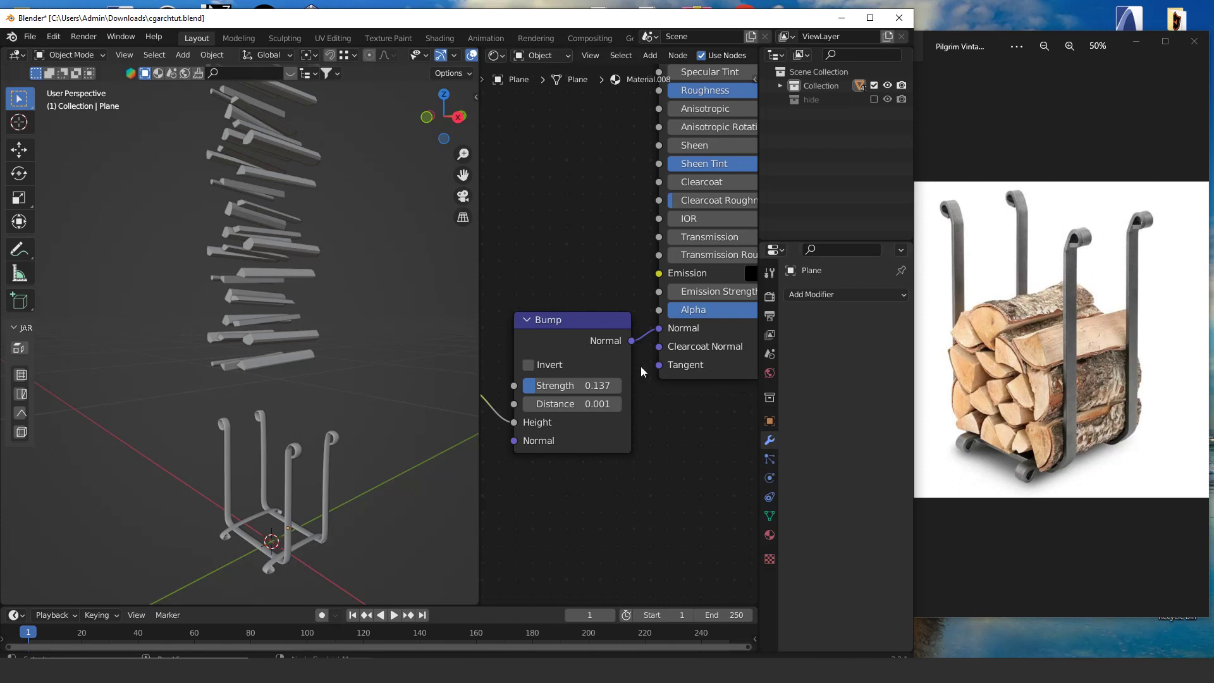
pyautogui.scroll(1, 354, 382)
pyautogui.keyDown('shift'); pyautogui.moveTo(368, 456); pyautogui.dragTo(277, 343, button='middle'); pyautogui.keyUp('shift')
pyautogui.click(315, 385)
pyautogui.press('Tab')
pyautogui.press('Tab')
pyautogui.click(346, 320)
pyautogui.click(317, 336)
pyautogui.press('Tab')
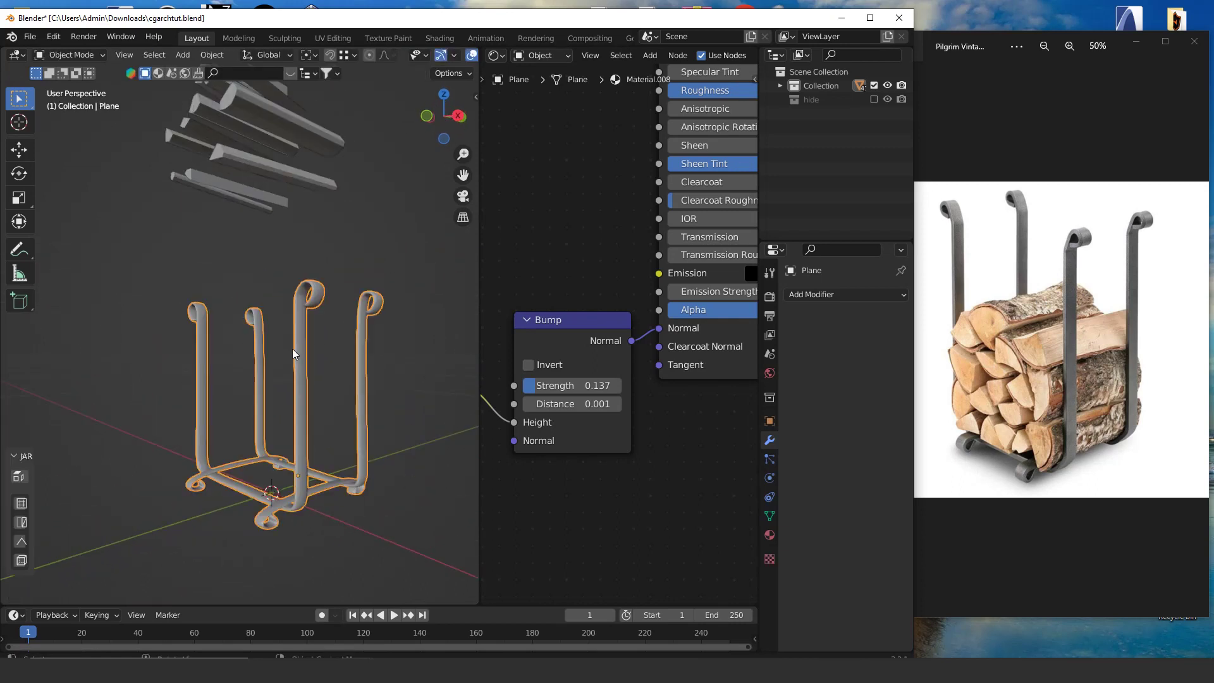
pyautogui.moveTo(320, 380); pyautogui.dragTo(286, 387, button='middle')
pyautogui.press('Tab')
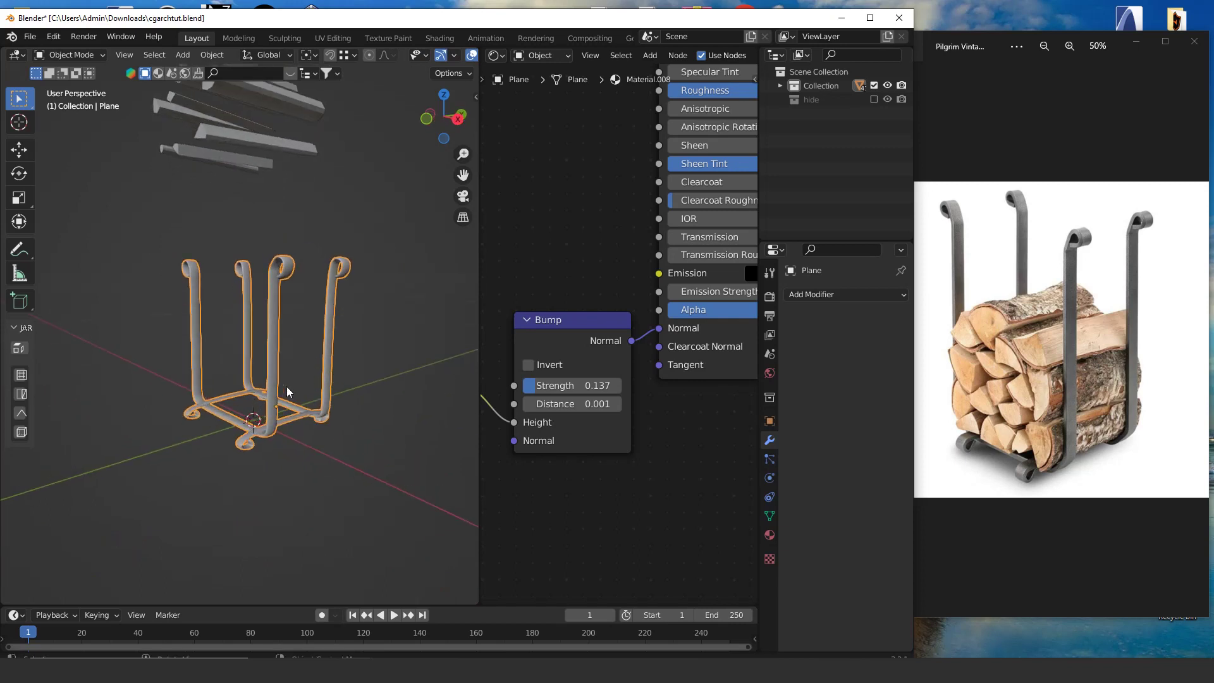
# Enable the "hide" collection and select its rack frame that still carries its modifiers for a closer look
pyautogui.click(874, 99)
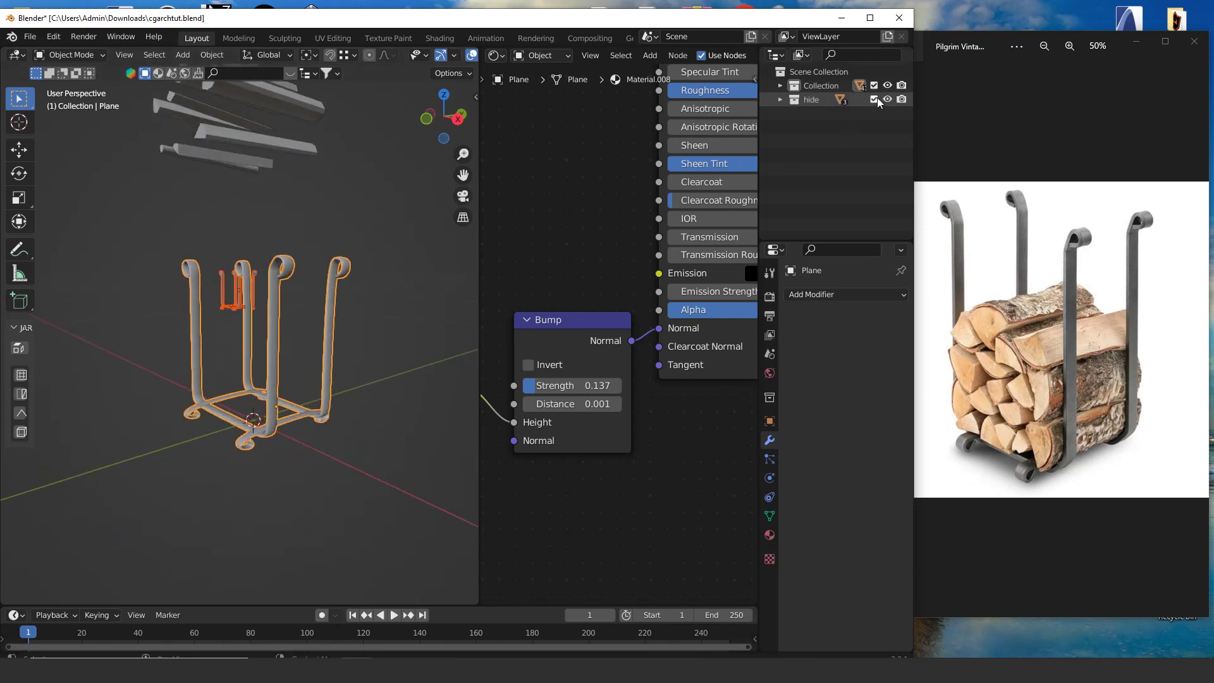
pyautogui.click(236, 308)
pyautogui.press('KP_Decimal')
pyautogui.scroll(-3, 235, 306)
pyautogui.moveTo(234, 305); pyautogui.dragTo(317, 428, button='middle')
pyautogui.scroll(-2, 291, 346)
pyautogui.click(276, 357)
pyautogui.press('KP_Decimal')
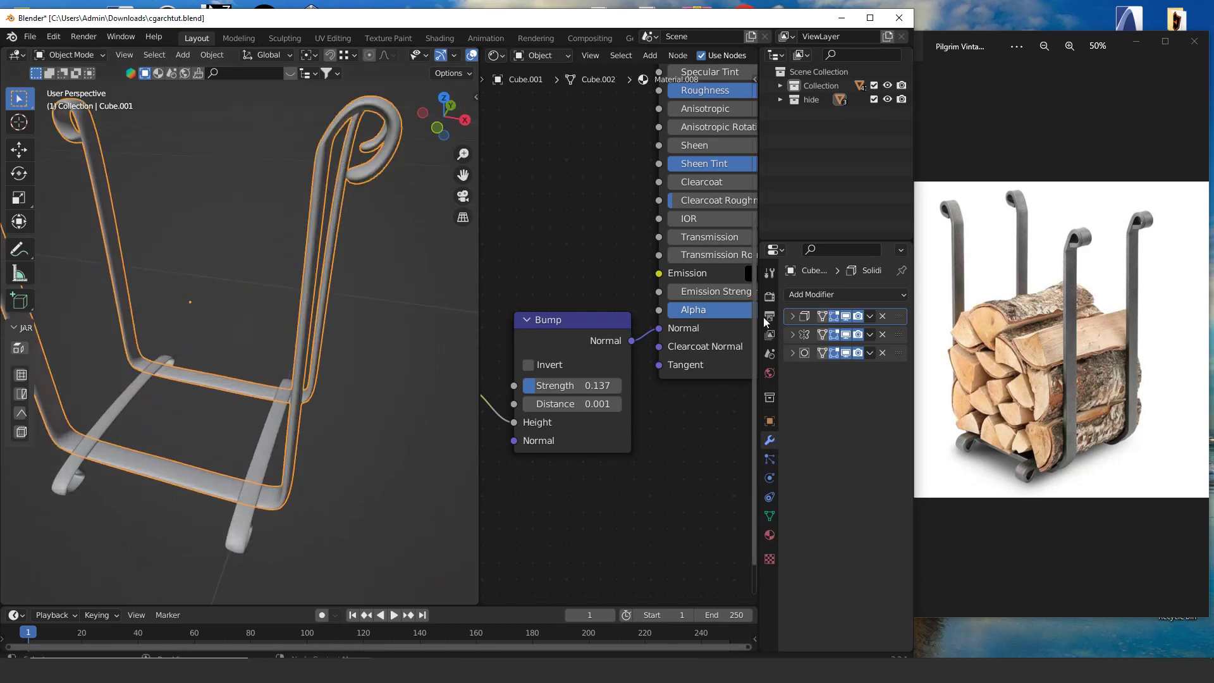
pyautogui.click(791, 317)
pyautogui.click(791, 317)
pyautogui.scroll(-1, 632, 338)
pyautogui.scroll(-2, 380, 346)
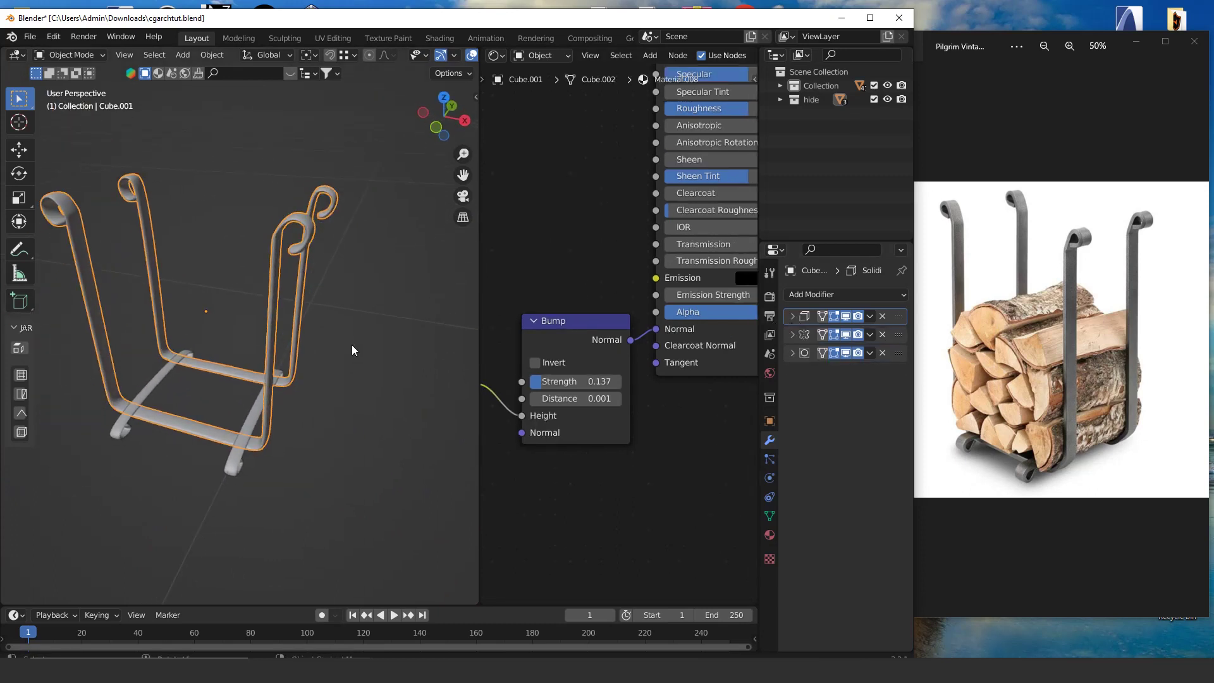
# Inspect an upright face of the rack frame in Edit Mode and check the frame's Solidify modifier settings
pyautogui.press('Tab')
pyautogui.moveTo(312, 340); pyautogui.dragTo(272, 316, button='middle')
pyautogui.scroll(2, 284, 291)
pyautogui.click(275, 320)
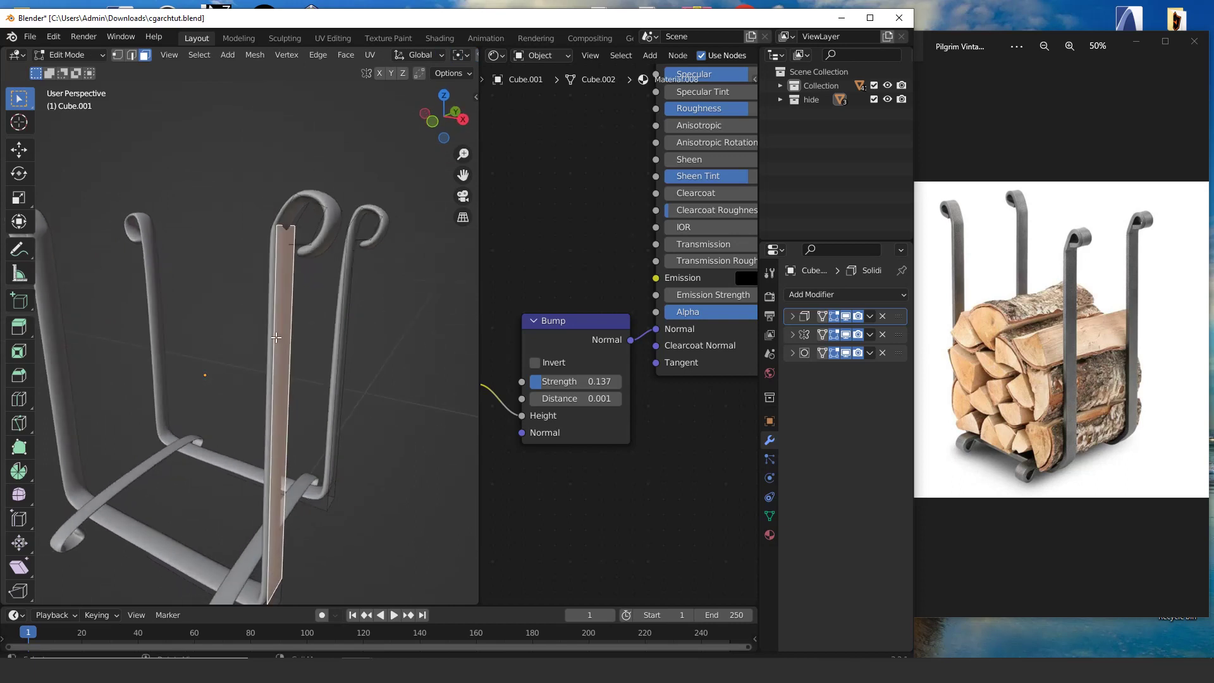
pyautogui.press('Tab')
pyautogui.click(792, 316)
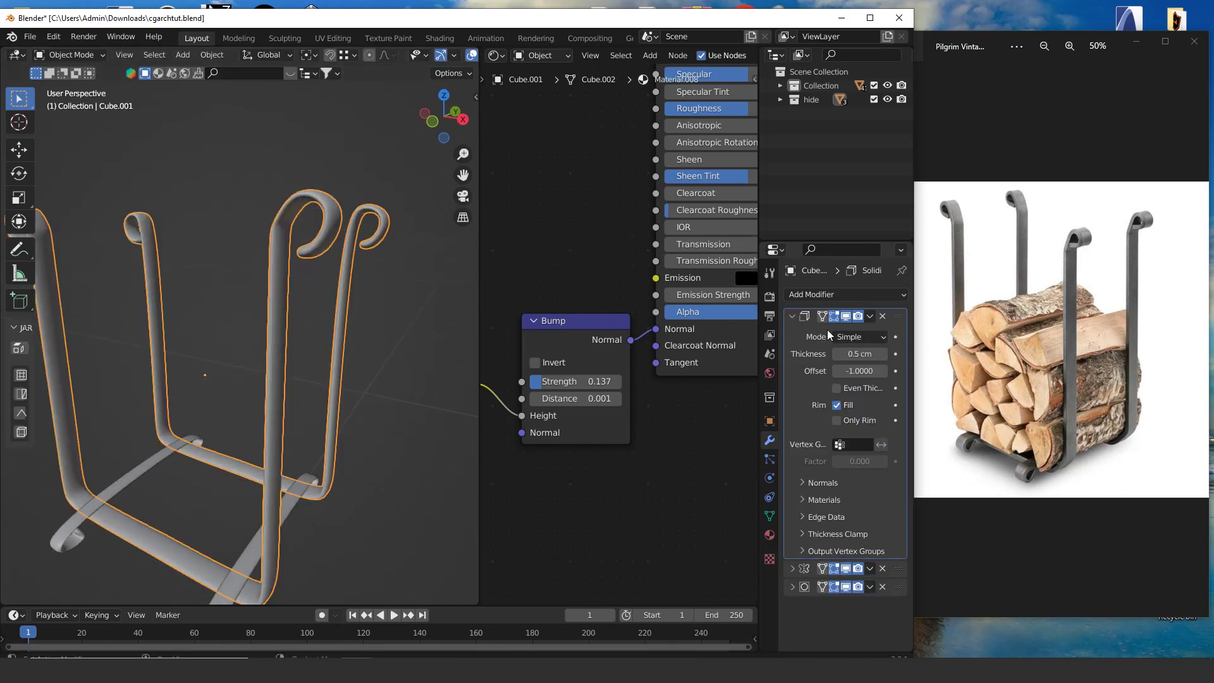
pyautogui.click(792, 316)
# Turn off viewport display of the rack frame's Mirror, Solidify and Subdivision modifiers to expose the flat base mesh
pyautogui.scroll(-3, 356, 343)
pyautogui.moveTo(316, 347); pyautogui.dragTo(336, 355, button='middle')
pyautogui.scroll(1, 336, 355)
pyautogui.click(845, 336)
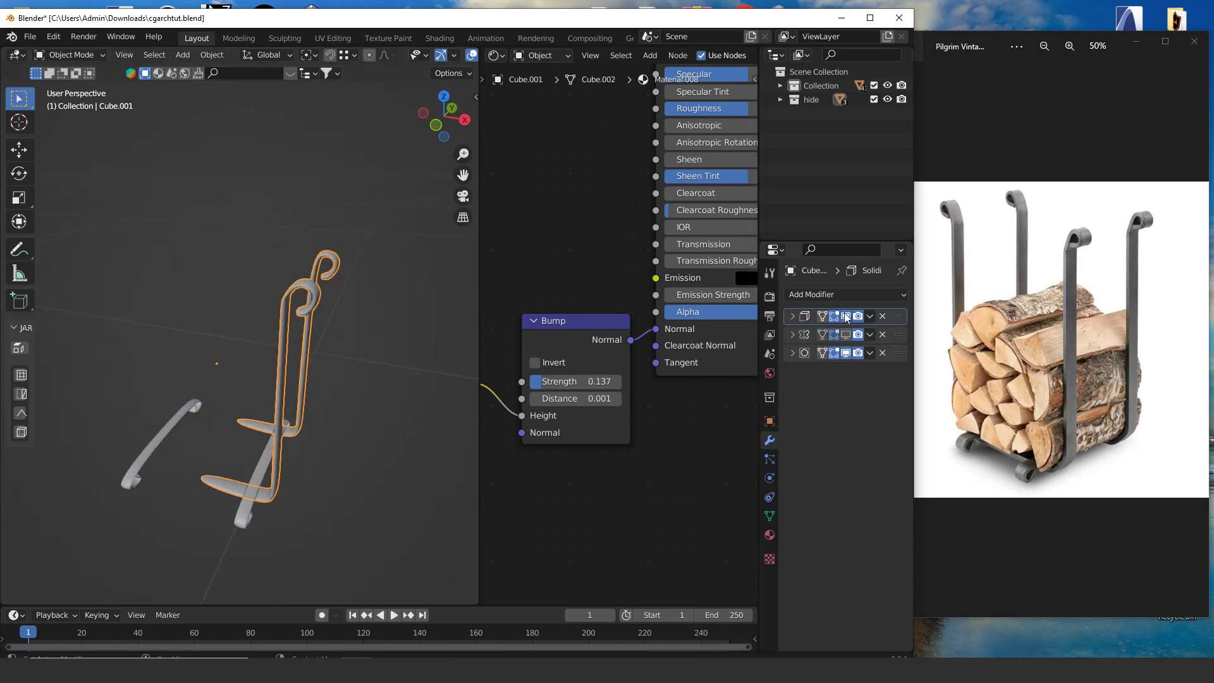
pyautogui.click(847, 318)
pyautogui.click(844, 352)
pyautogui.scroll(2, 356, 427)
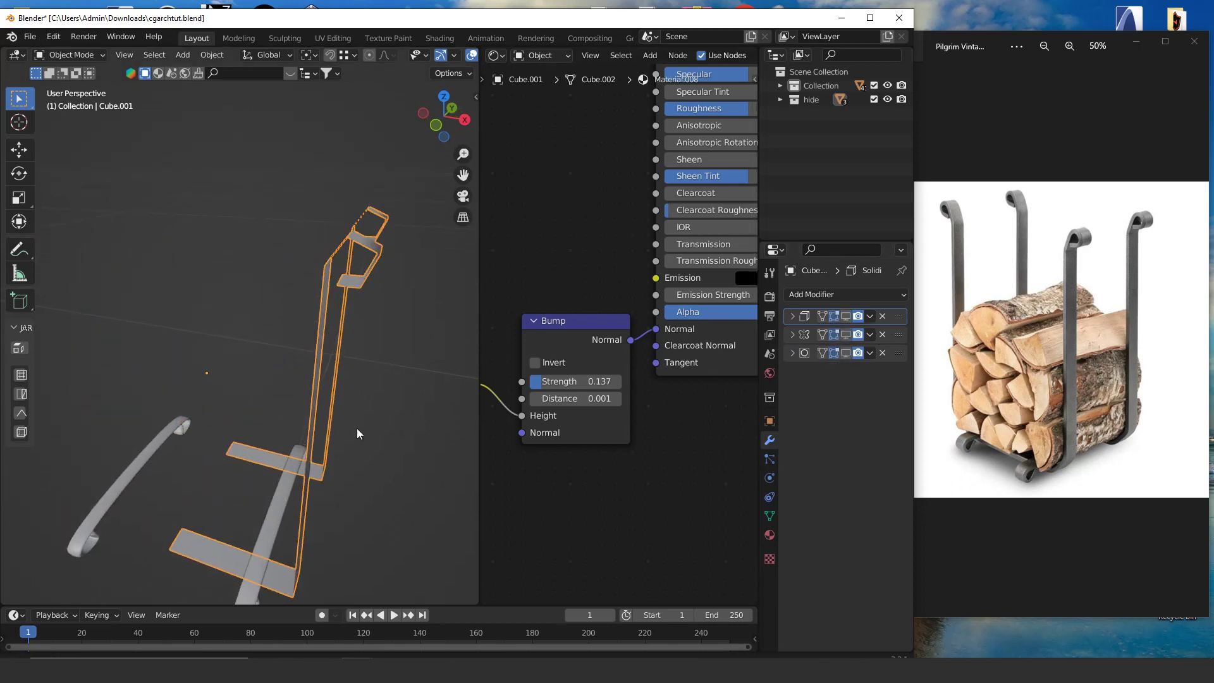
pyautogui.click(366, 347)
pyautogui.moveTo(357, 427); pyautogui.dragTo(332, 474, button='middle')
# Restore viewport display of the rack frame's Solidify, Mirror and Subdivision modifiers one by one and inspect the curled ends
pyautogui.click(845, 317)
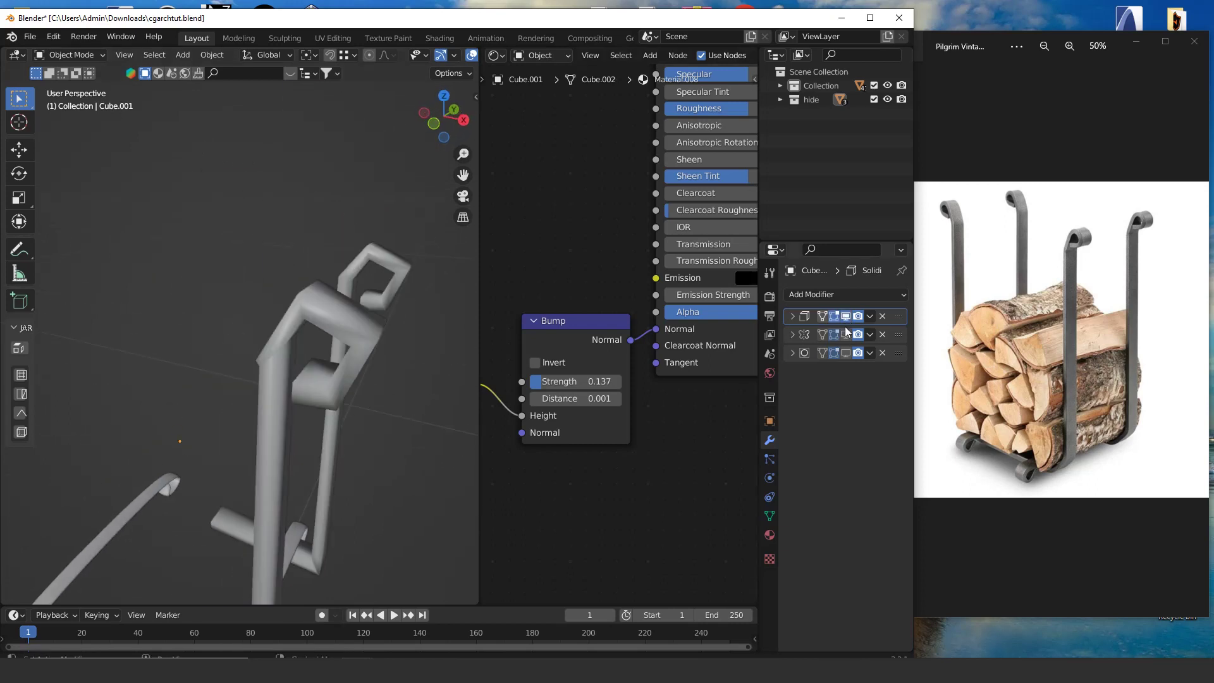
pyautogui.click(847, 335)
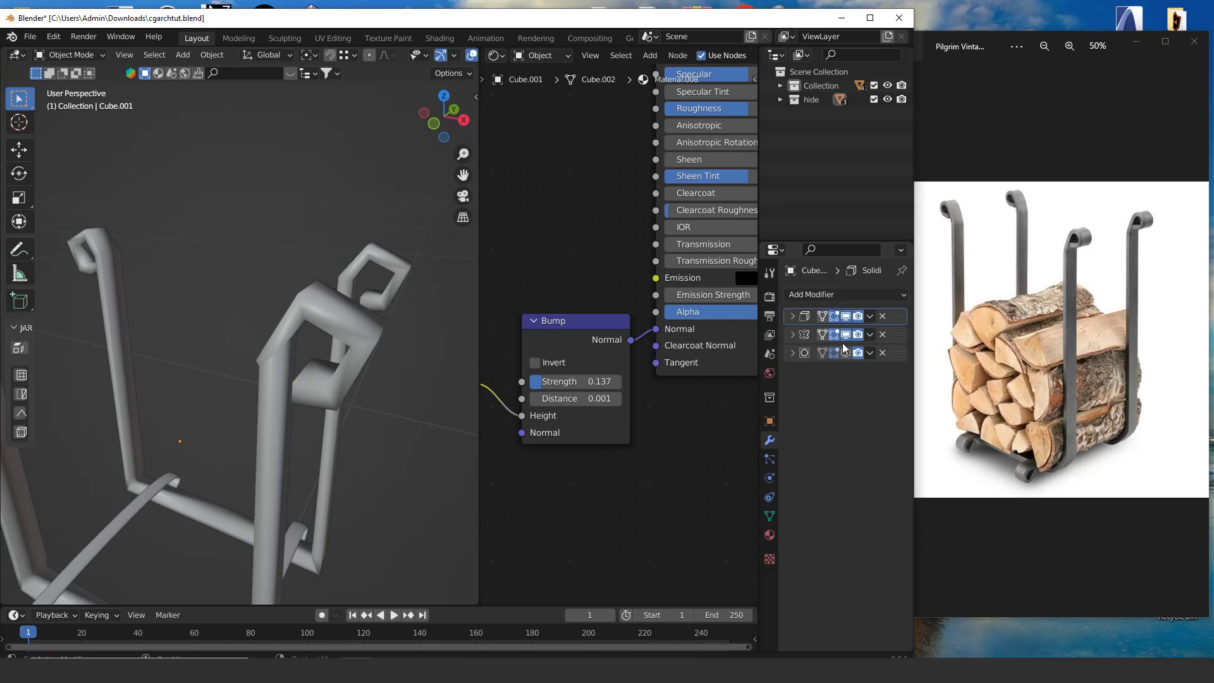
pyautogui.click(845, 353)
pyautogui.scroll(-2, 291, 354)
pyautogui.moveTo(291, 354); pyautogui.dragTo(307, 396, button='middle')
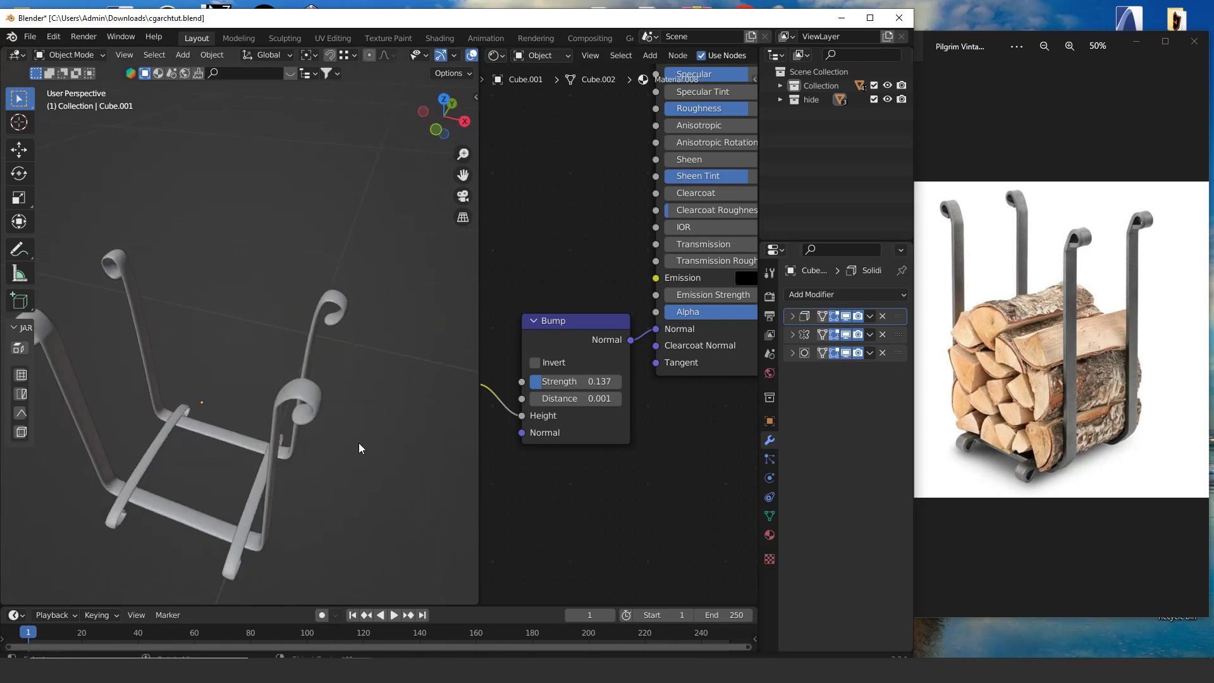
pyautogui.moveTo(359, 443); pyautogui.dragTo(293, 337, button='middle')
pyautogui.scroll(4, 287, 344)
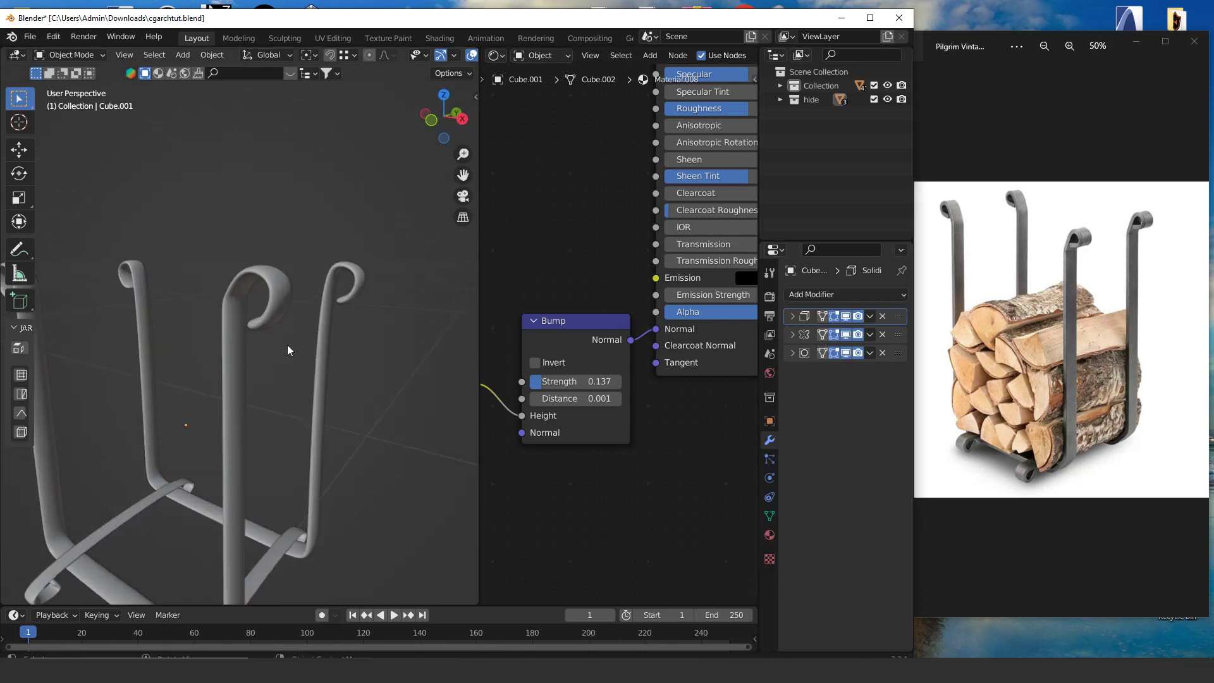
# Exclude the "hide" collection from the view layer and bring the log rack and stacked logs into view
pyautogui.click(874, 99)
pyautogui.scroll(-5, 295, 357)
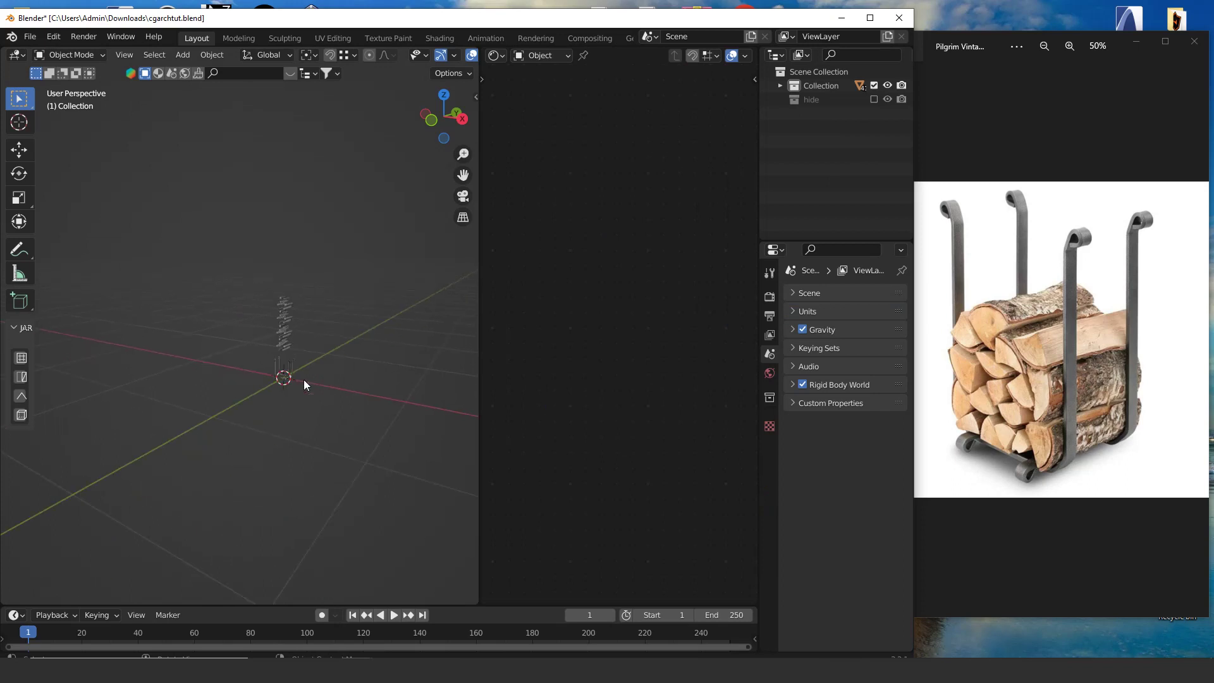
pyautogui.moveTo(304, 380); pyautogui.dragTo(205, 533, button='middle')
pyautogui.scroll(4, 287, 442)
pyautogui.scroll(-3, 228, 488)
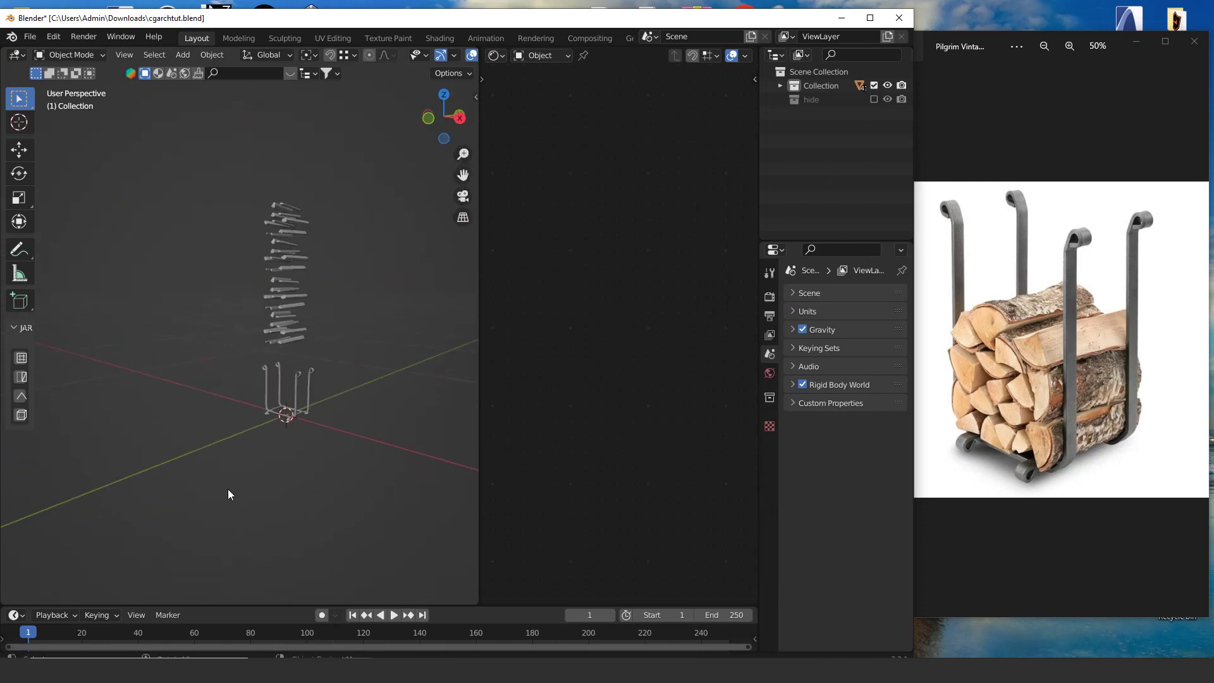
pyautogui.scroll(4, 240, 475)
pyautogui.keyDown('shift'); pyautogui.moveTo(316, 400); pyautogui.dragTo(335, 373, button='middle'); pyautogui.keyUp('shift')
# Select the wood.014 log in the stack above the rack and set its origin to its geometry
pyautogui.click(390, 270)
pyautogui.moveTo(390, 271); pyautogui.dragTo(386, 276, button='middle')
pyautogui.click(319, 354)
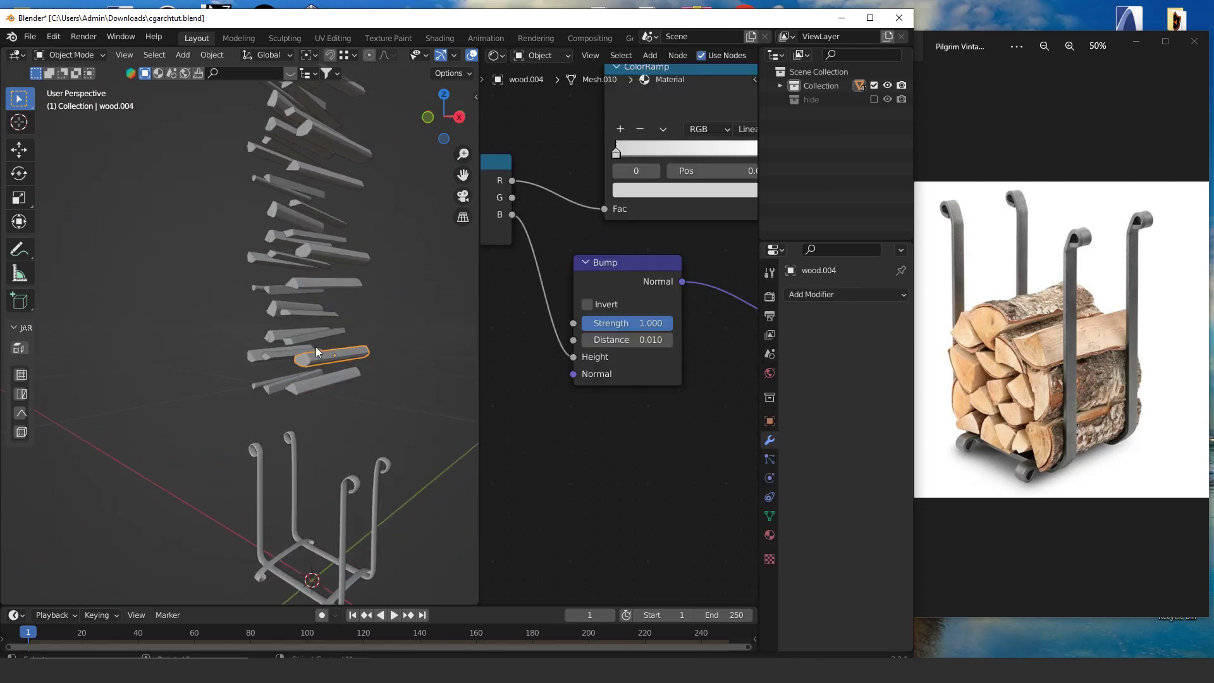
pyautogui.click(326, 257)
pyautogui.rightClick(339, 253)
pyautogui.moveTo(319, 301)
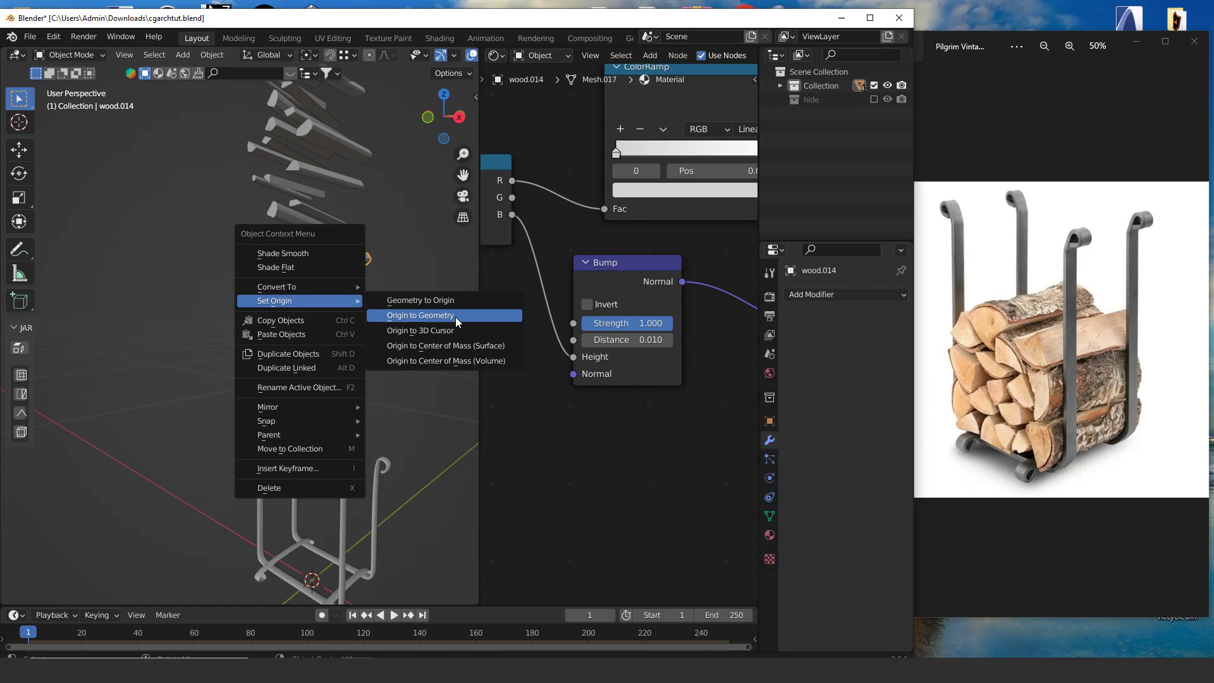
pyautogui.click(456, 316)
pyautogui.click(407, 310)
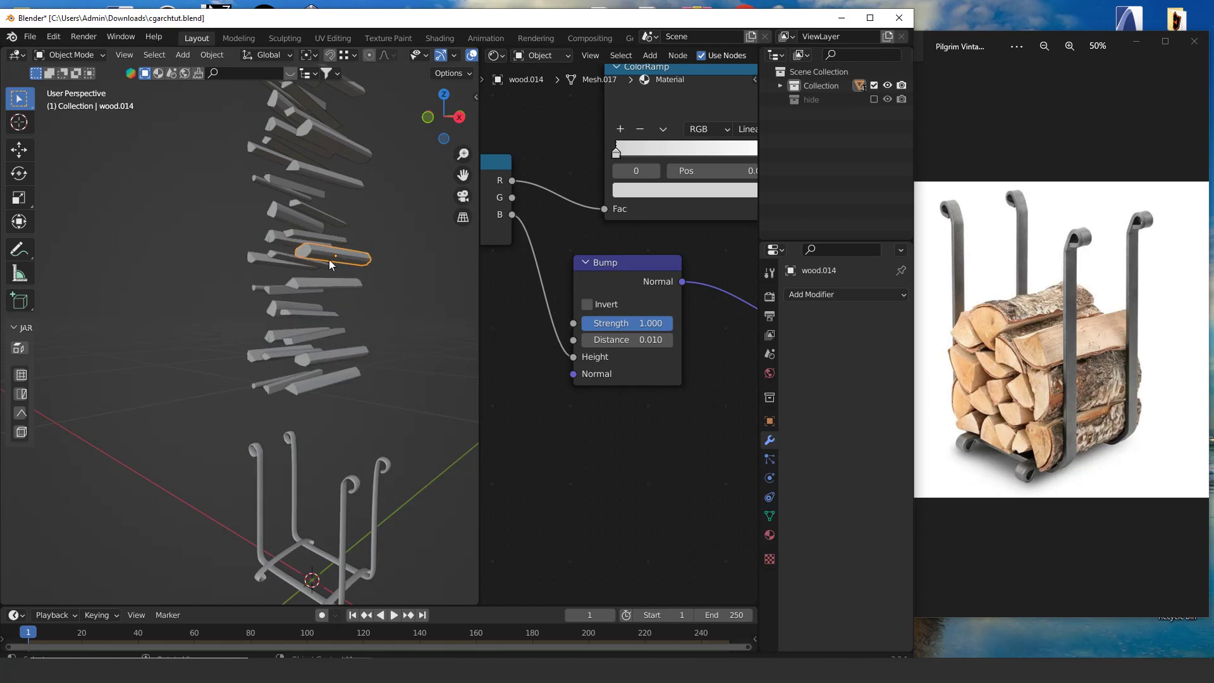
pyautogui.scroll(-3, 323, 327)
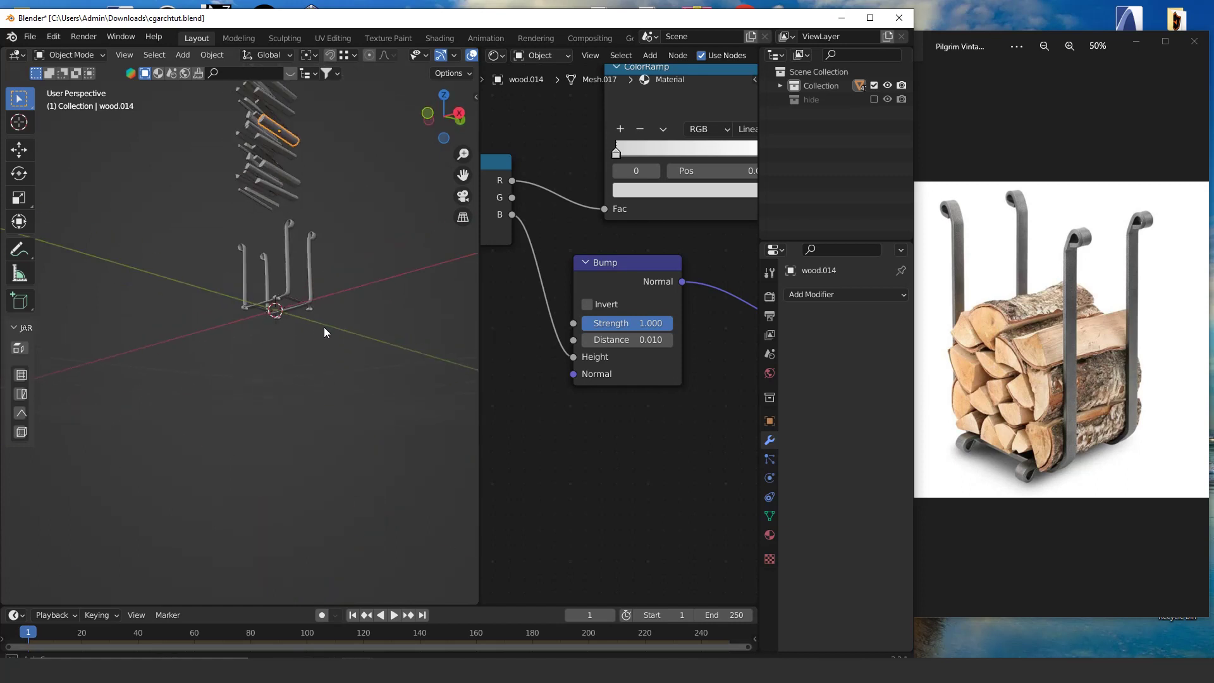
# Select the log rack frame standing beneath the stacked logs
pyautogui.scroll(3, 325, 337)
pyautogui.moveTo(325, 339); pyautogui.dragTo(271, 363, button='middle')
pyautogui.click(332, 378)
pyautogui.scroll(-3, 322, 370)
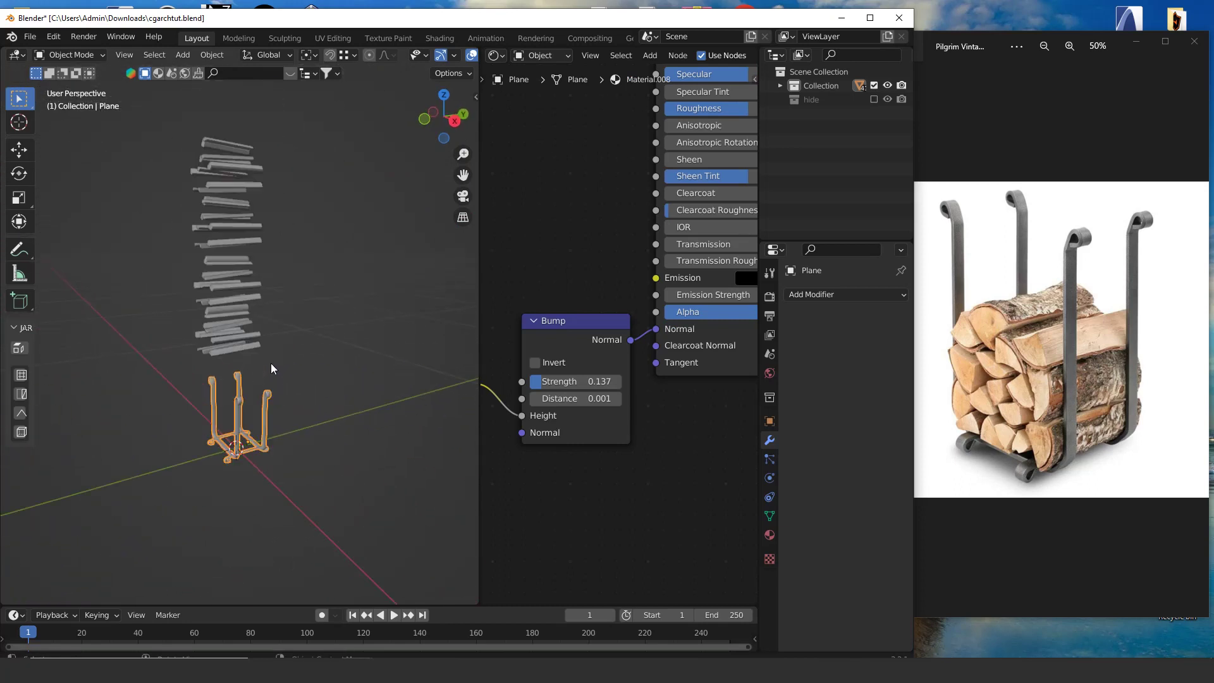
pyautogui.scroll(2, 272, 363)
pyautogui.press('g')
pyautogui.press('x')
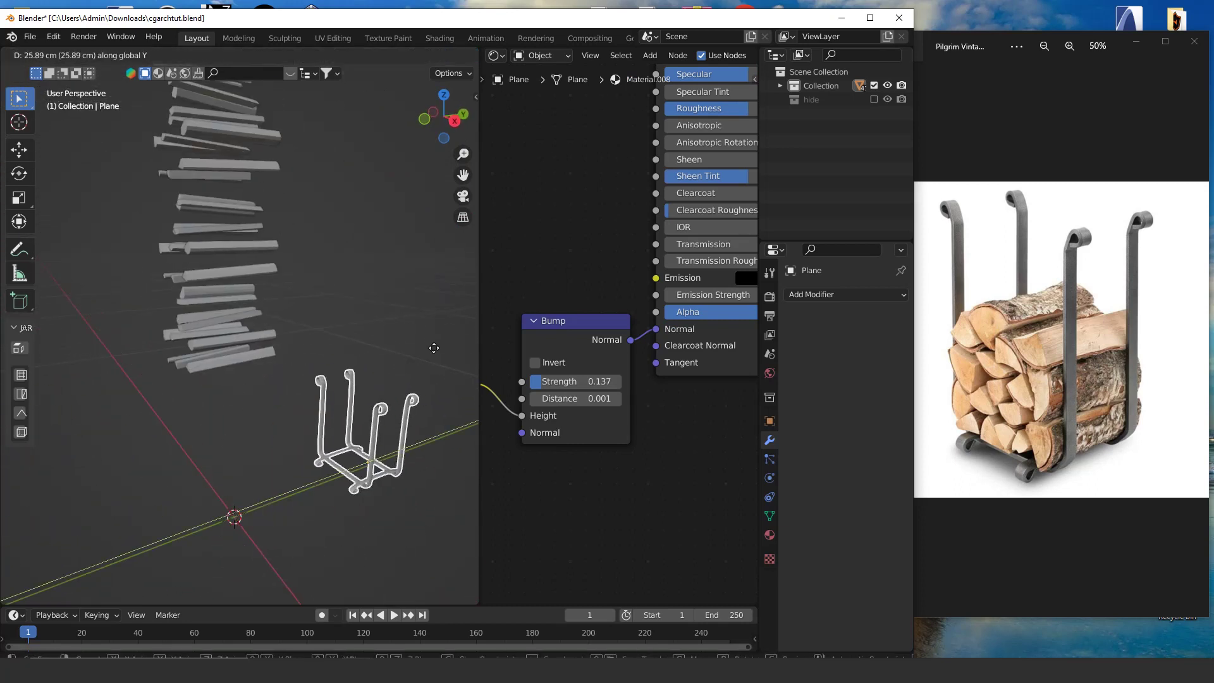
pyautogui.rightClick(363, 404)
# Move the rack aside along the Y axis, clear of the area under the stacked logs
pyautogui.scroll(-6, 363, 404)
pyautogui.press('g')
pyautogui.press('x')
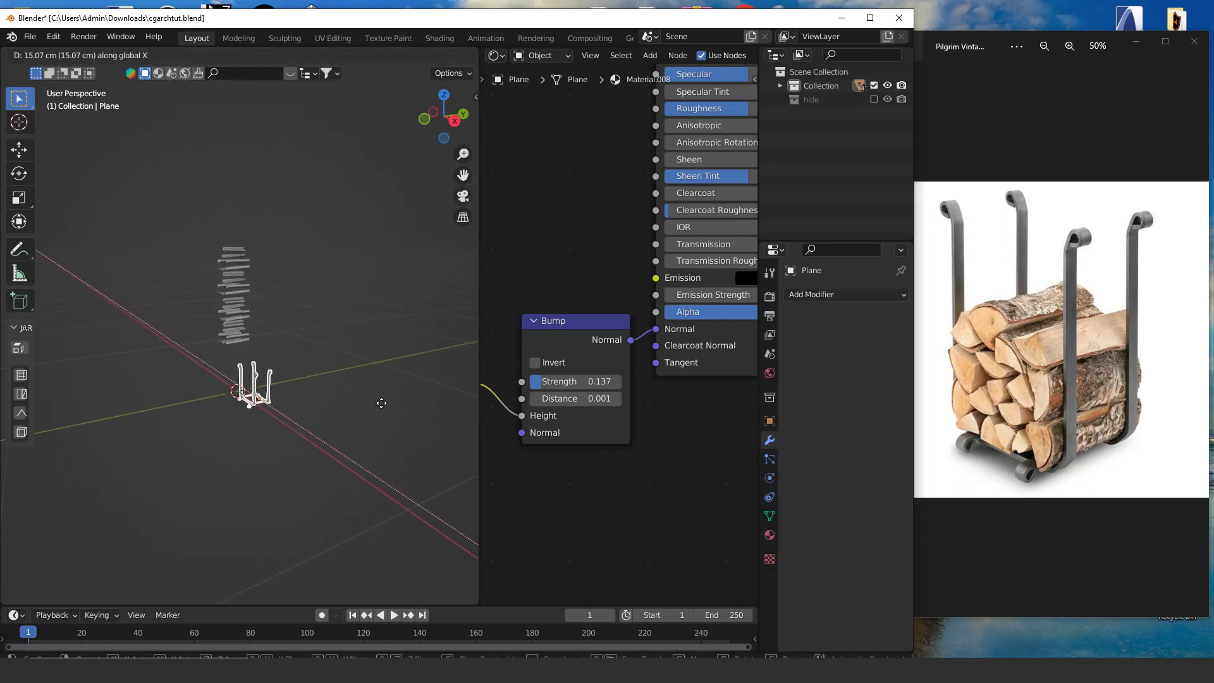
pyautogui.press('y')
pyautogui.click(400, 395)
# Add a cube at the origin and, in front view, scale it down to fit between the rack's uprights
pyautogui.scroll(7, 304, 402)
pyautogui.press('KP_1')
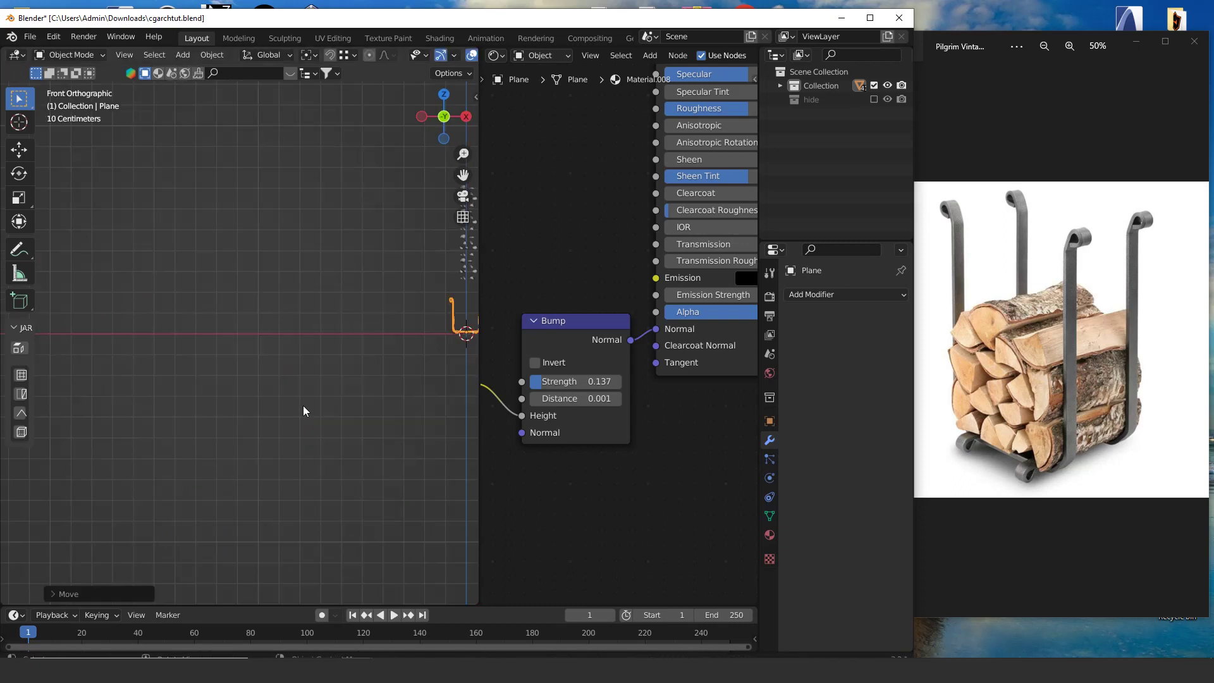
pyautogui.scroll(6, 253, 421)
pyautogui.keyDown('shift'); pyautogui.moveTo(468, 335); pyautogui.dragTo(271, 384, button='middle'); pyautogui.keyUp('shift')
pyautogui.hotkey('shift', 'a')
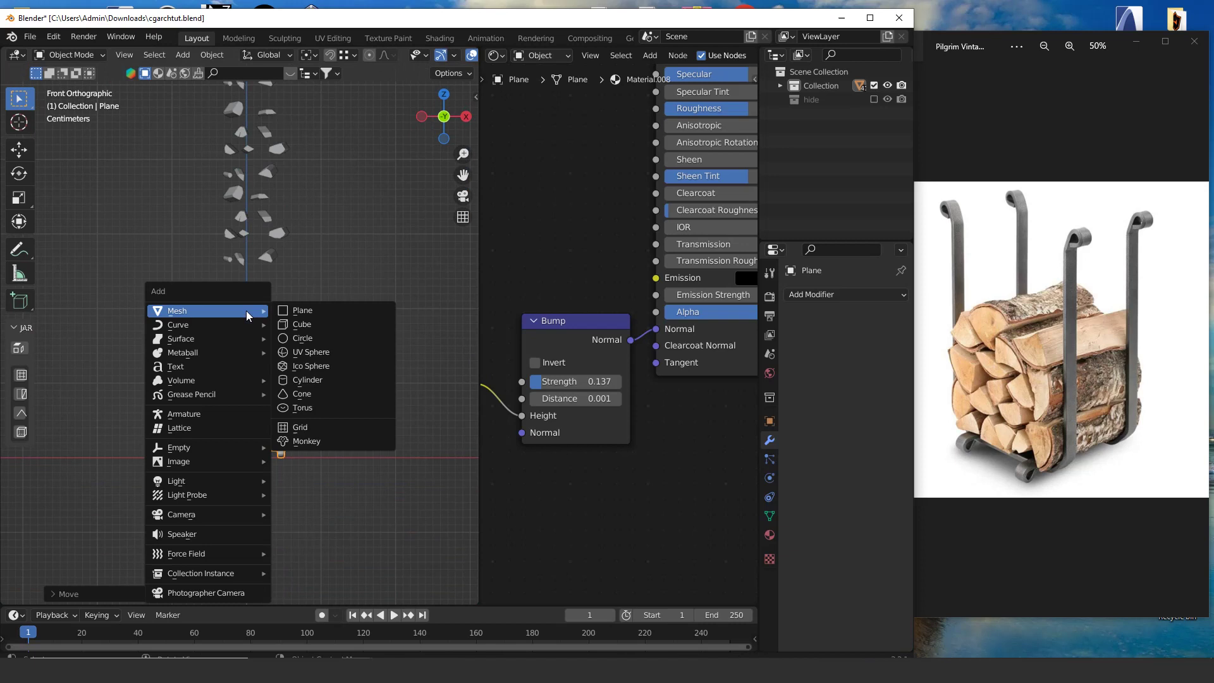
pyautogui.click(328, 322)
pyautogui.press('s')
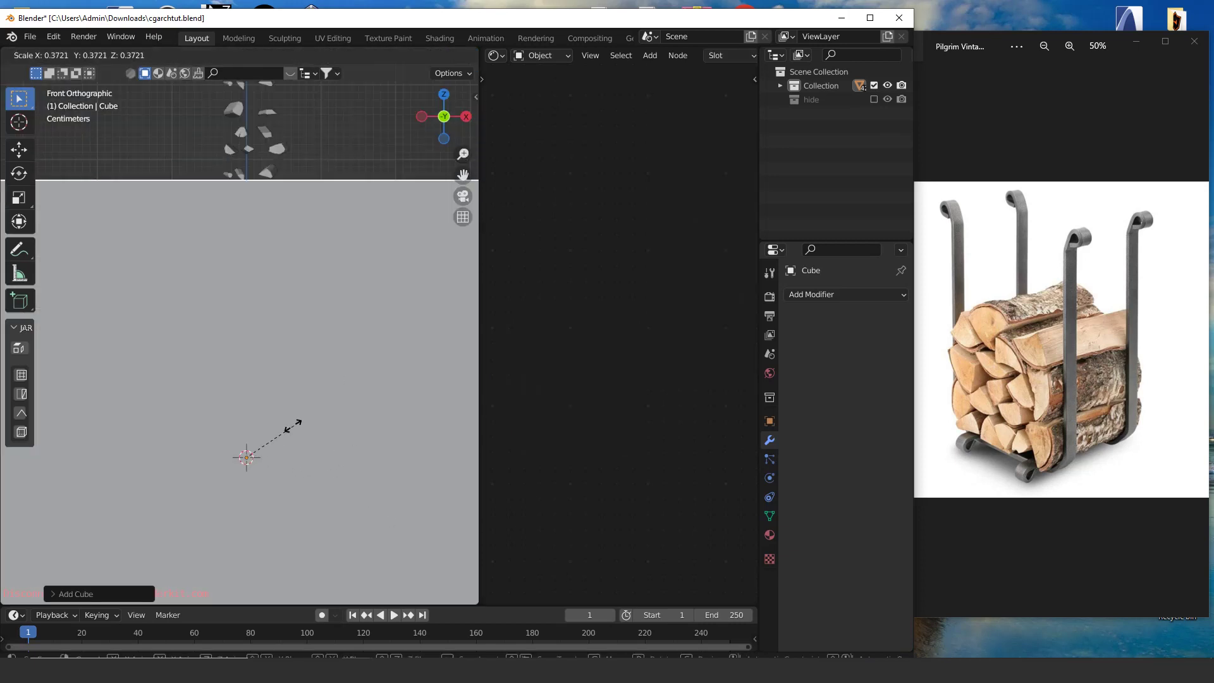
pyautogui.click(243, 445)
pyautogui.press('s')
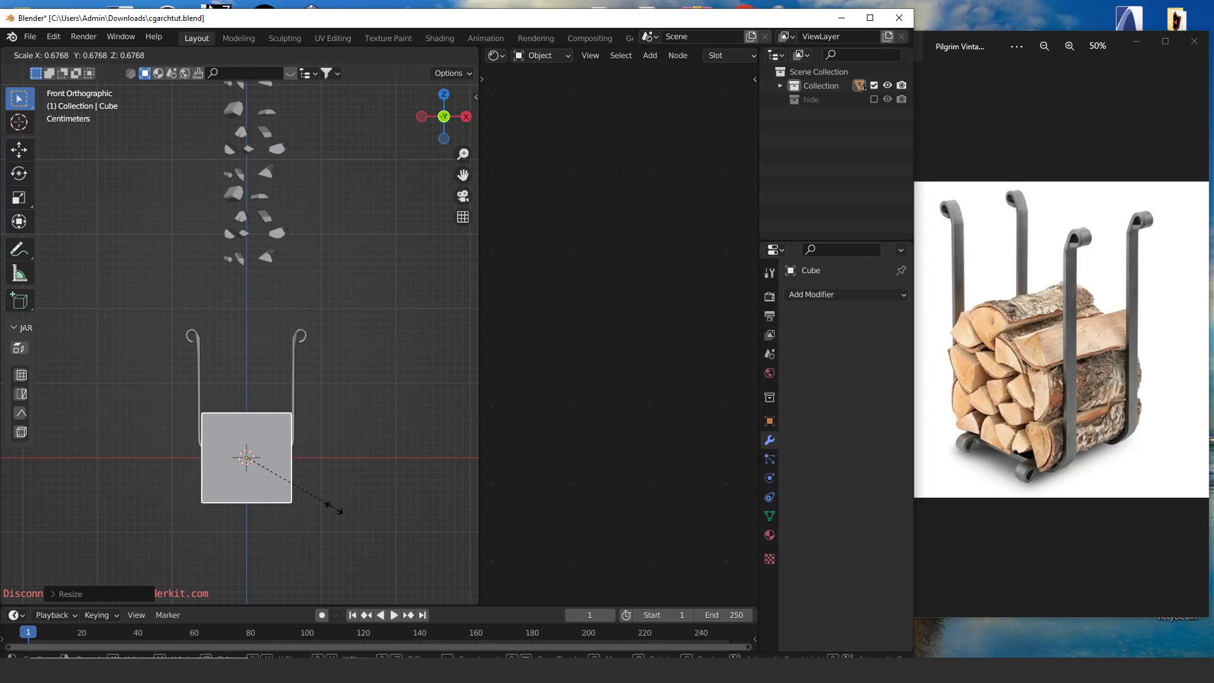
pyautogui.click(333, 504)
# Raise the cube about 7.4 cm along Z so its underside lines up with the rack's floor bar
pyautogui.scroll(4, 333, 503)
pyautogui.press('g')
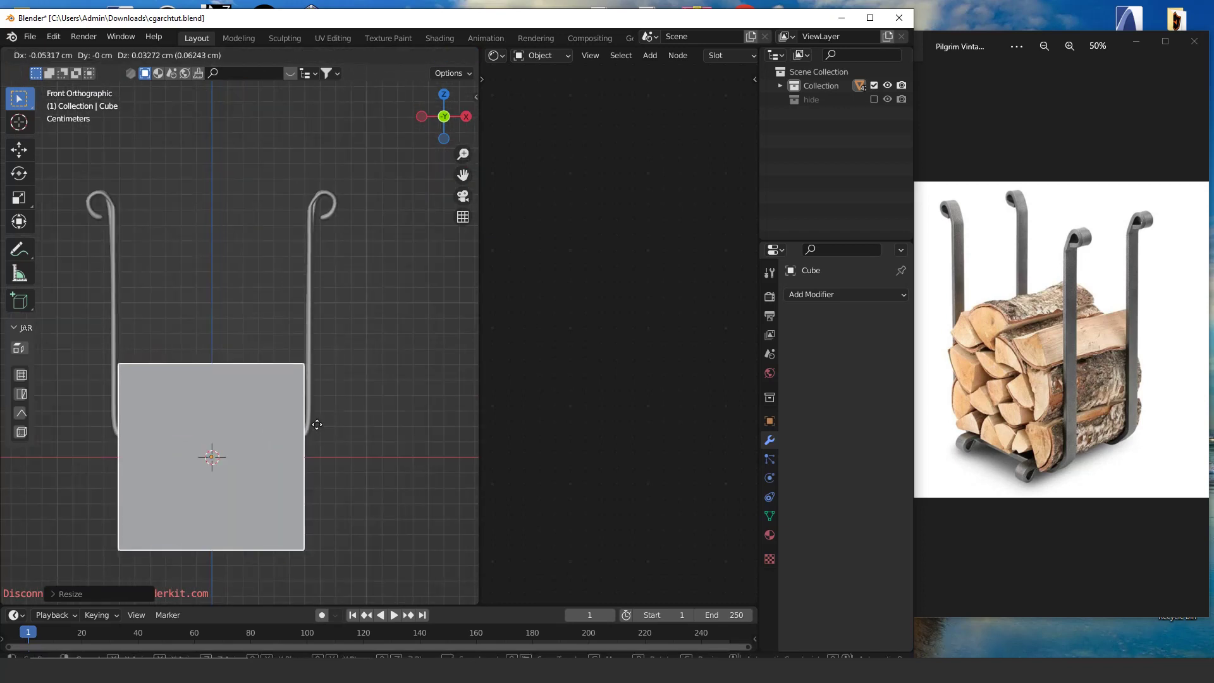
pyautogui.press('z')
pyautogui.scroll(-3, 316, 426)
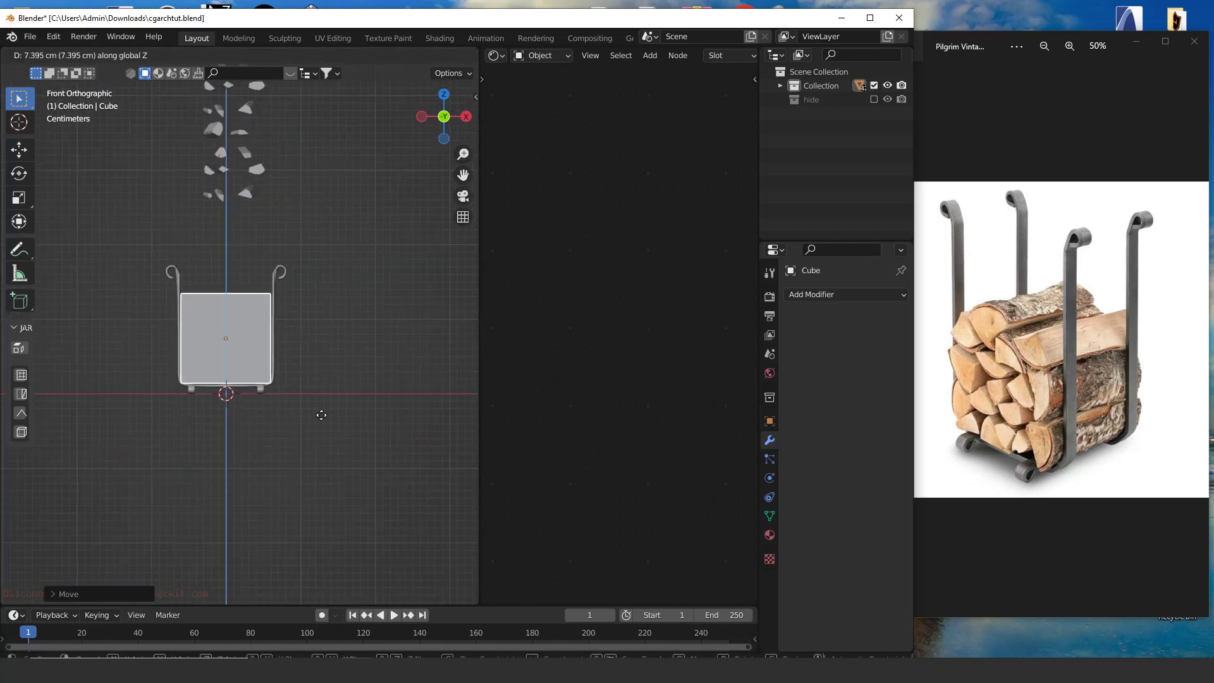
pyautogui.click(320, 416)
pyautogui.scroll(3, 317, 412)
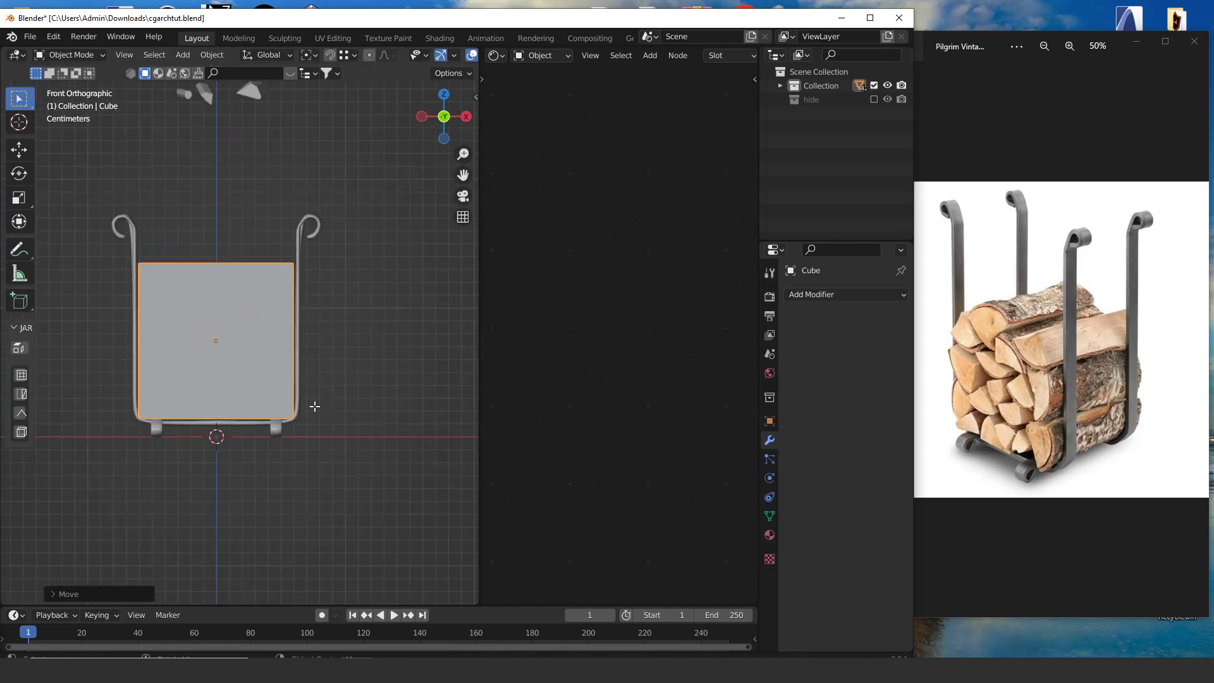
# Bevel the cube's two opposite lower side edges to follow the rack's rounded bottom corners
pyautogui.press('Tab')
pyautogui.scroll(-6, 274, 366)
pyautogui.moveTo(312, 406); pyautogui.dragTo(266, 398, button='middle')
pyautogui.scroll(-3, 253, 401)
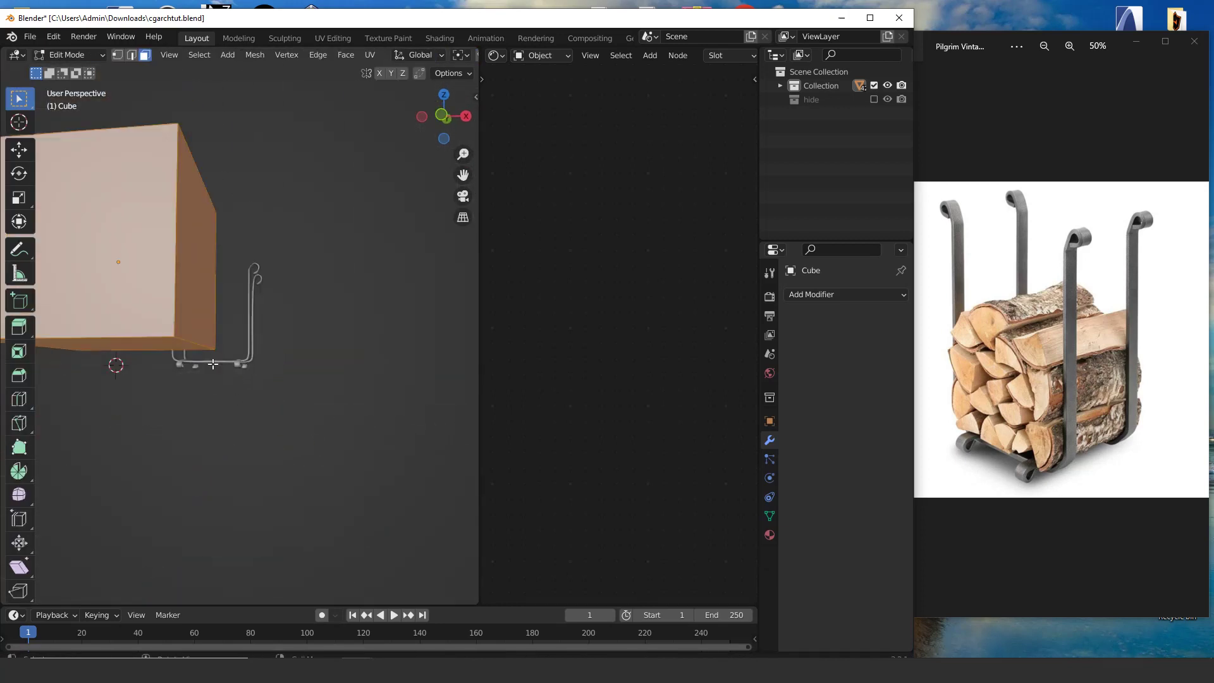
pyautogui.press('2')
pyautogui.click(196, 341)
pyautogui.scroll(-1, 196, 342)
pyautogui.moveTo(195, 341); pyautogui.dragTo(245, 322, button='middle')
pyautogui.keyDown('shift'); pyautogui.click(267, 276); pyautogui.keyUp('shift')
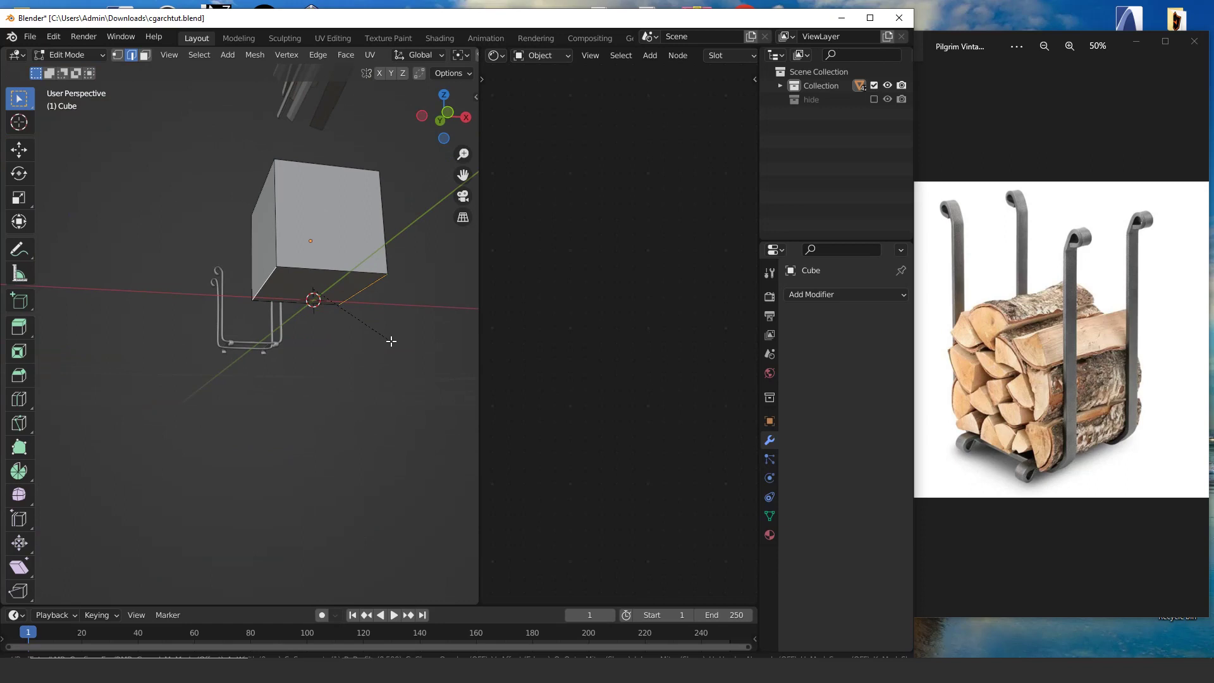
pyautogui.click(427, 377)
pyautogui.press('Tab')
# Select the cube's top face and raise it along Z to make the box taller
pyautogui.scroll(-2, 396, 348)
pyautogui.moveTo(388, 353); pyautogui.dragTo(361, 402, button='middle')
pyautogui.press('Tab')
pyautogui.click(208, 373)
pyautogui.keyDown('shift'); pyautogui.click(249, 383); pyautogui.keyUp('shift')
pyautogui.press('3')
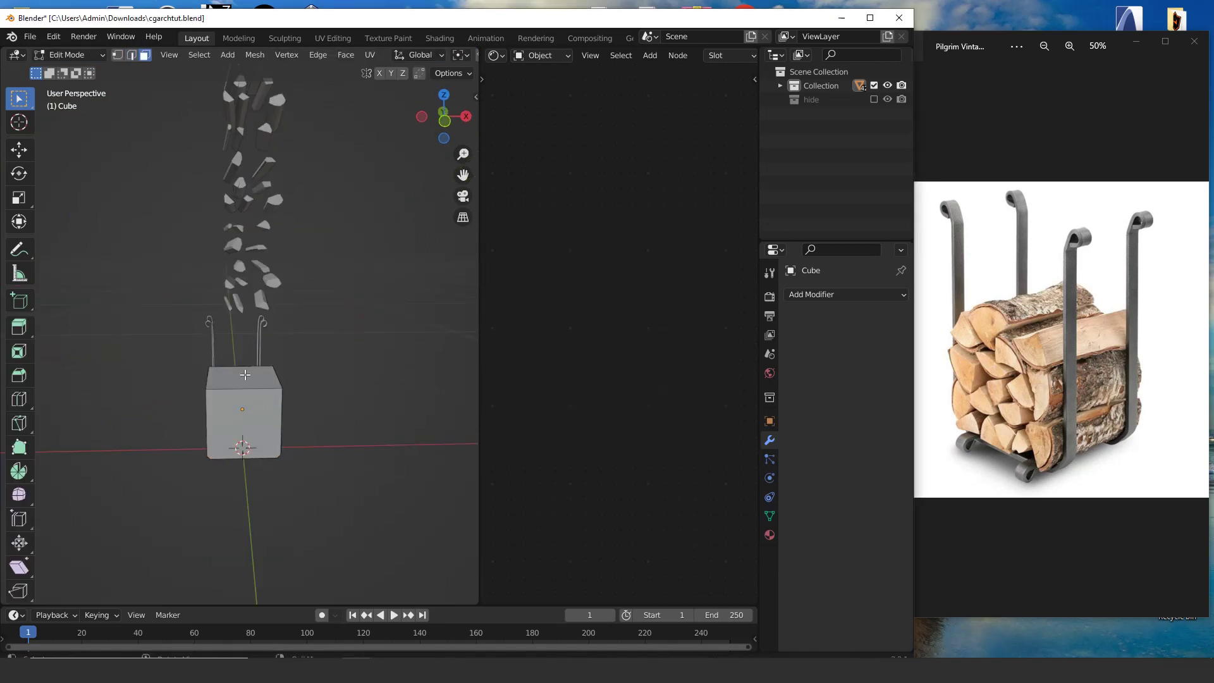
pyautogui.click(253, 382)
pyautogui.scroll(5, 253, 382)
pyautogui.press('g')
pyautogui.press('z')
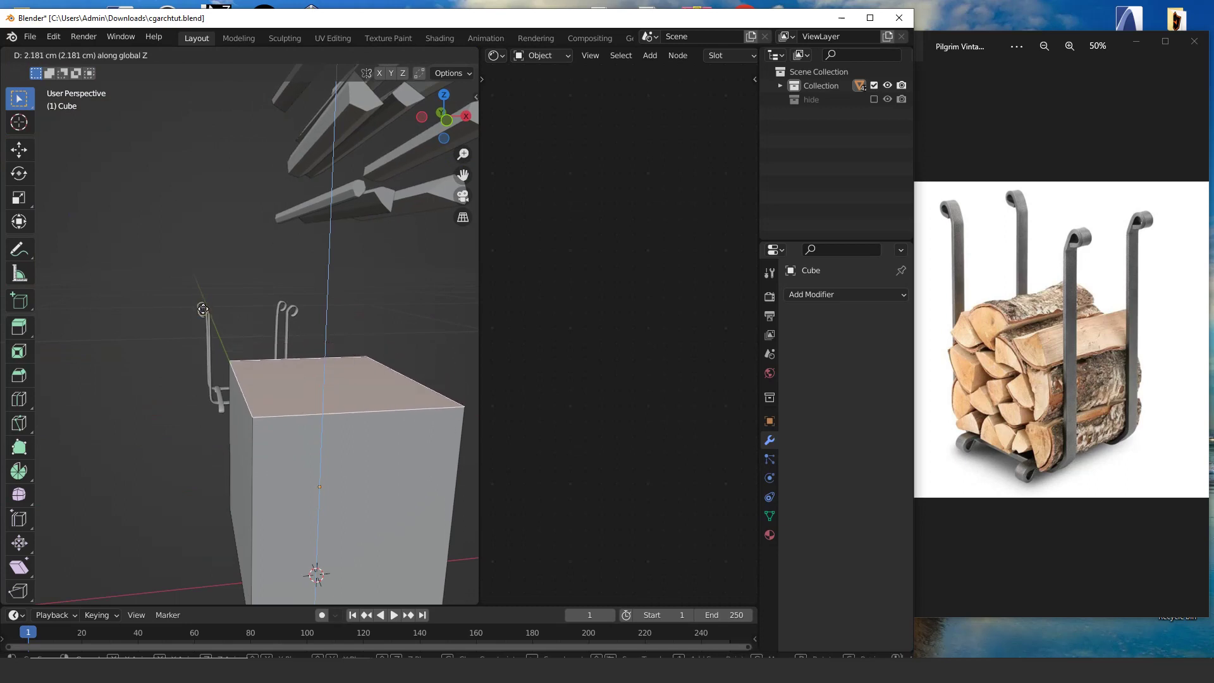
pyautogui.click(233, 331)
pyautogui.scroll(-5, 234, 332)
pyautogui.press('Tab')
pyautogui.moveTo(272, 370); pyautogui.dragTo(305, 375, button='middle')
pyautogui.press('Tab')
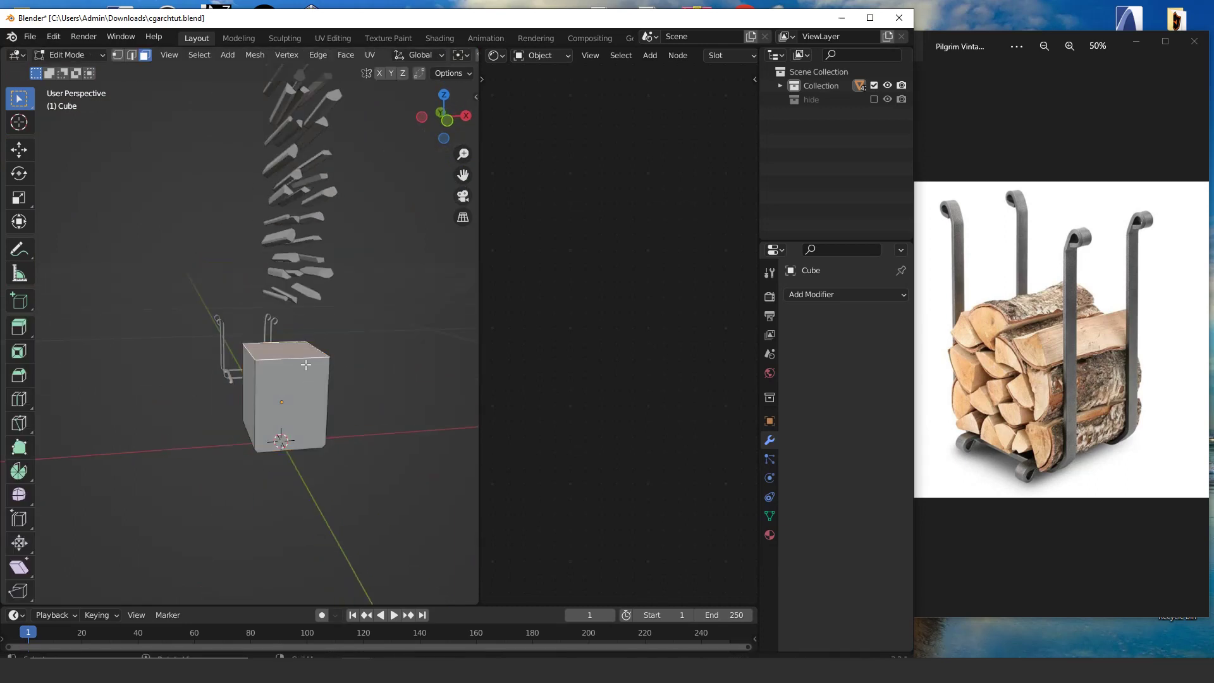
# Maximize the Blender window and widen the 3D viewport over the shader editor
pyautogui.scroll(4, 274, 361)
pyautogui.scroll(-4, 275, 361)
pyautogui.scroll(1, 273, 339)
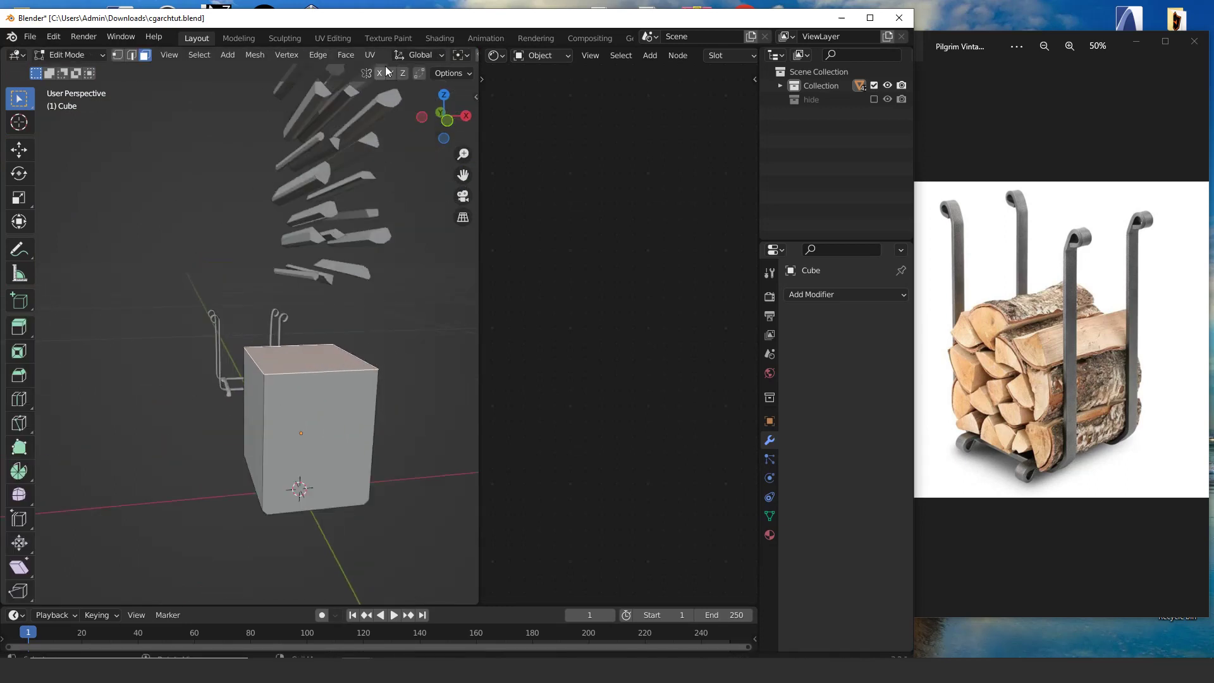
pyautogui.click(870, 18)
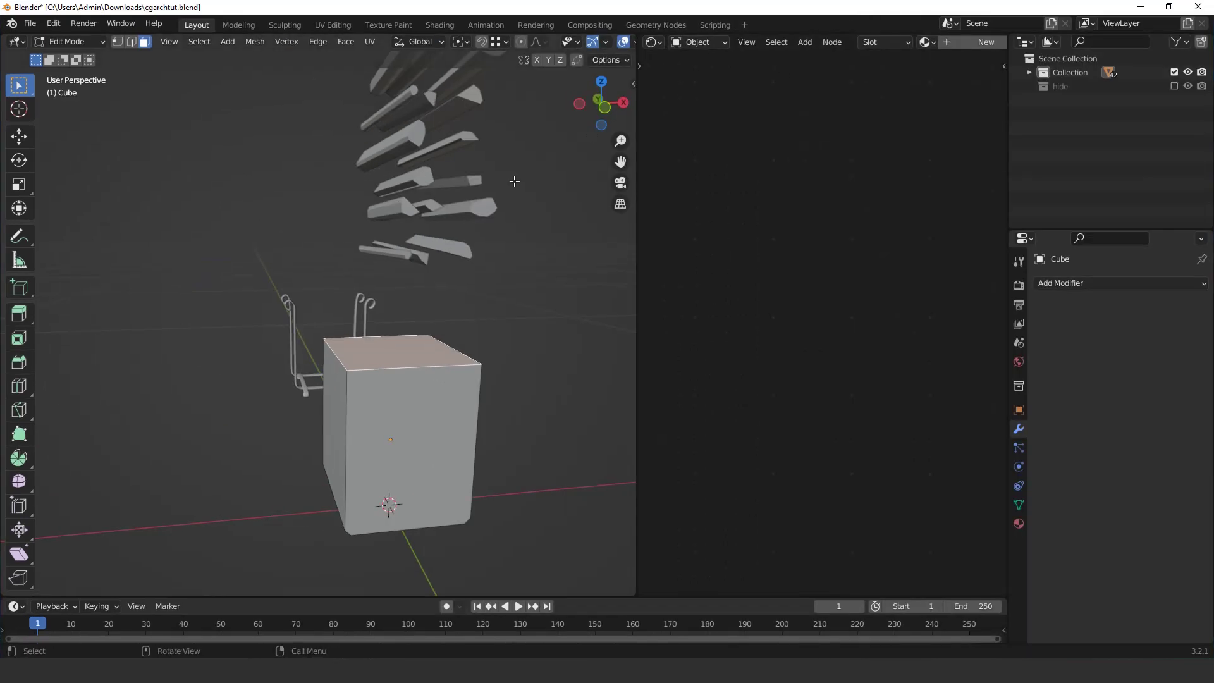
pyautogui.scroll(-3, 432, 305)
pyautogui.moveTo(637, 306); pyautogui.dragTo(892, 303)
pyautogui.scroll(-2, 556, 325)
# Delete the cube's top face to leave an open box and return to Object Mode
pyautogui.moveTo(550, 328); pyautogui.dragTo(474, 353, button='middle')
pyautogui.moveTo(397, 358); pyautogui.dragTo(425, 385, button='middle')
pyautogui.press('x')
pyautogui.click(437, 328)
pyautogui.press('Tab')
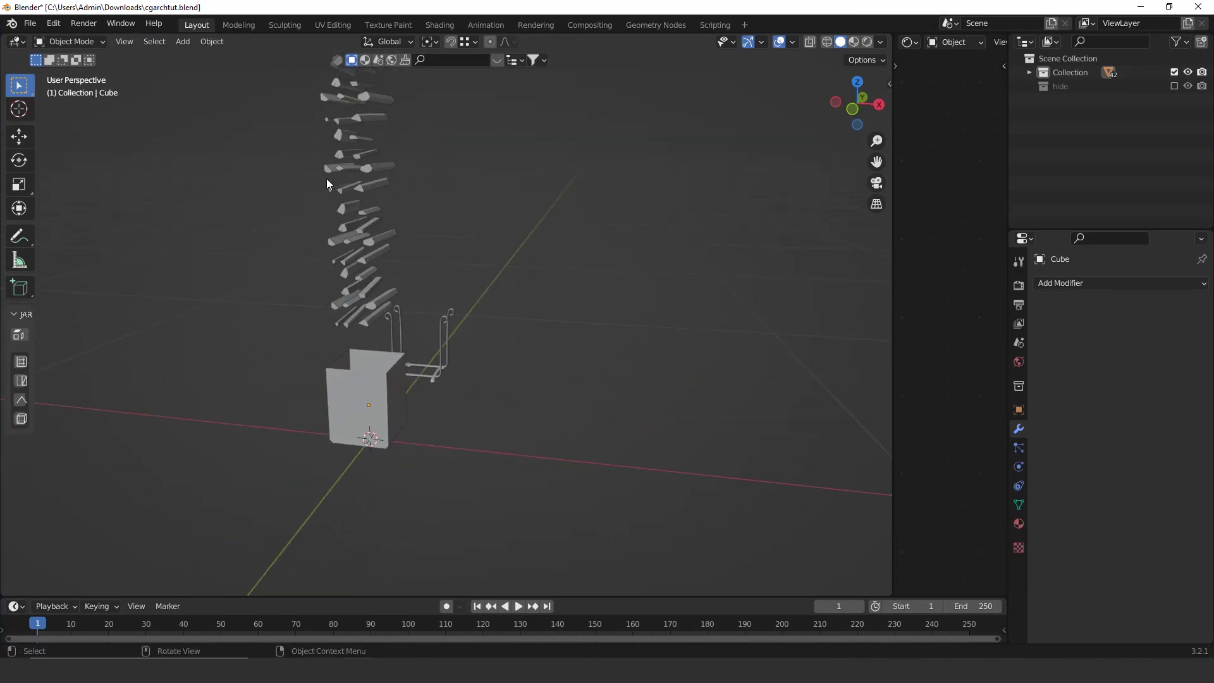
# Check in the add-on preferences that Physics Dropper is enabled, and minimize the preferences window
pyautogui.click(64, 24)
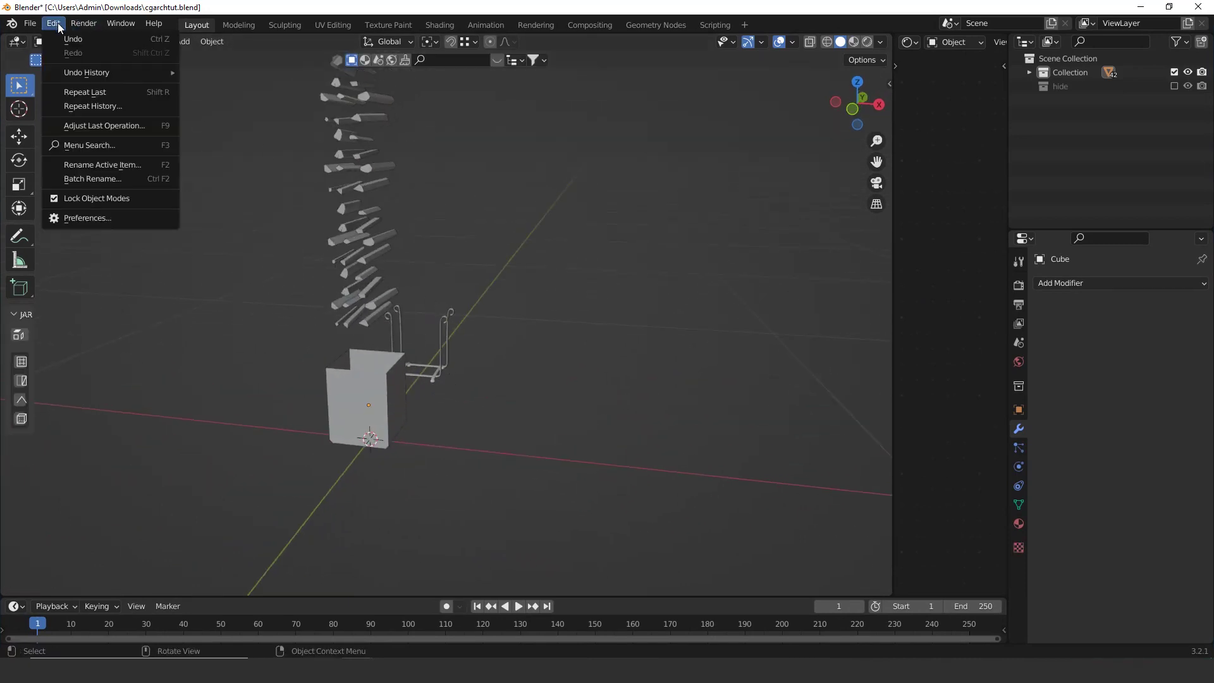
pyautogui.click(127, 219)
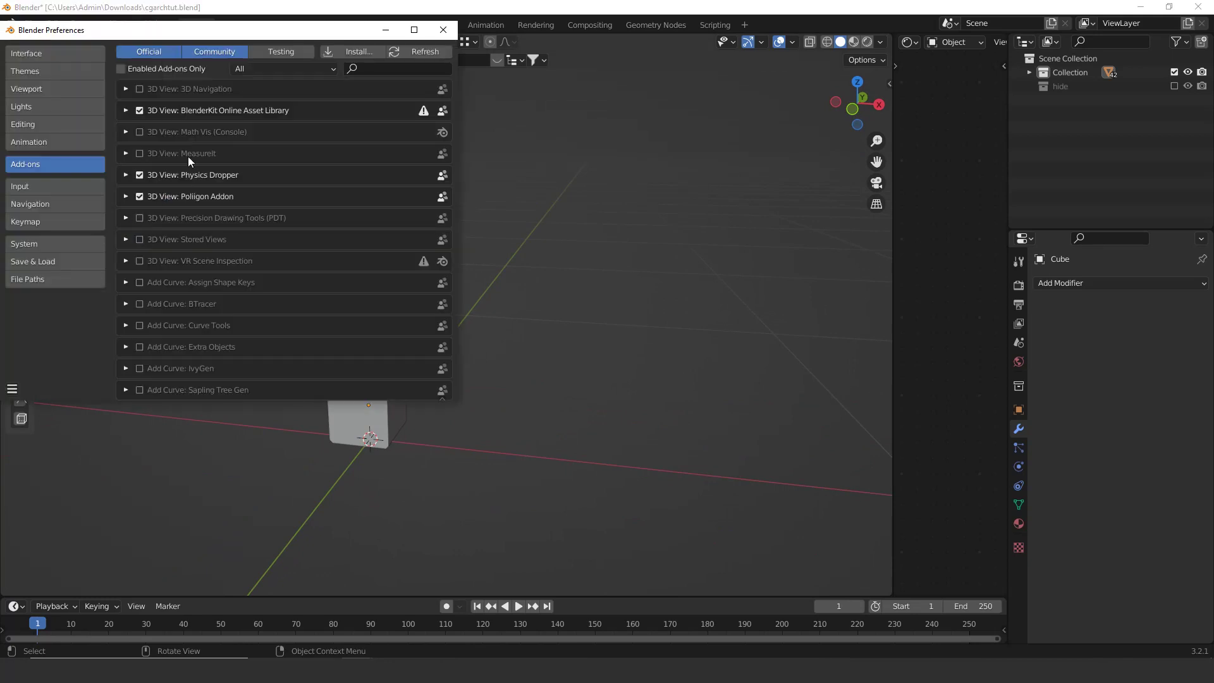
pyautogui.click(389, 28)
# Show the Physics Dropper settings in the 3D viewport and reset the add-on
pyautogui.scroll(3, 384, 313)
pyautogui.scroll(-2, 384, 312)
pyautogui.moveTo(385, 313); pyautogui.dragTo(408, 298, button='middle')
pyautogui.moveTo(549, 378); pyautogui.dragTo(506, 370, button='middle')
pyautogui.press('n')
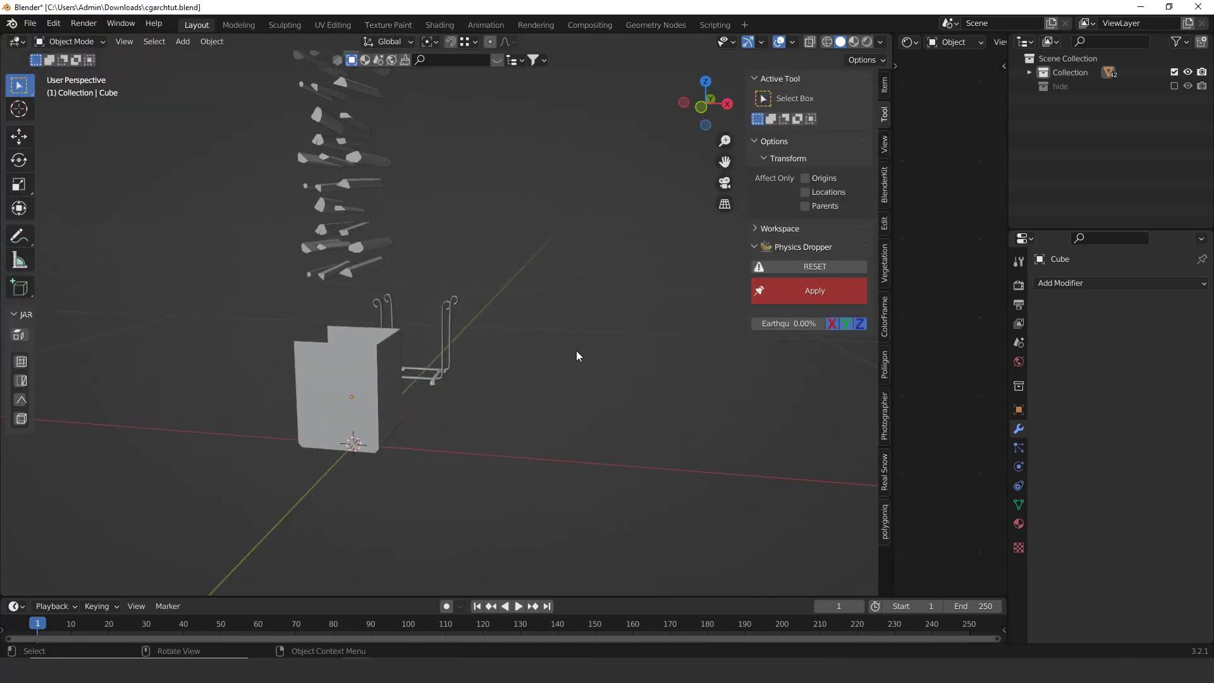
pyautogui.click(821, 269)
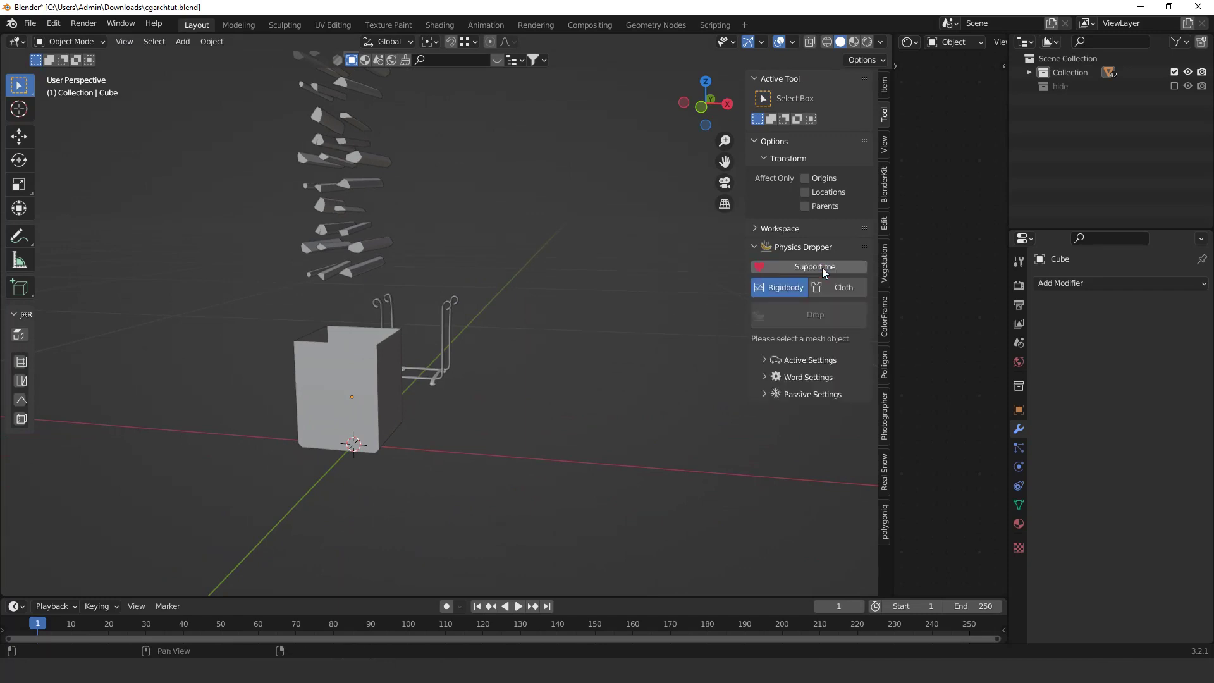
pyautogui.moveTo(420, 323); pyautogui.dragTo(629, 333, button='middle')
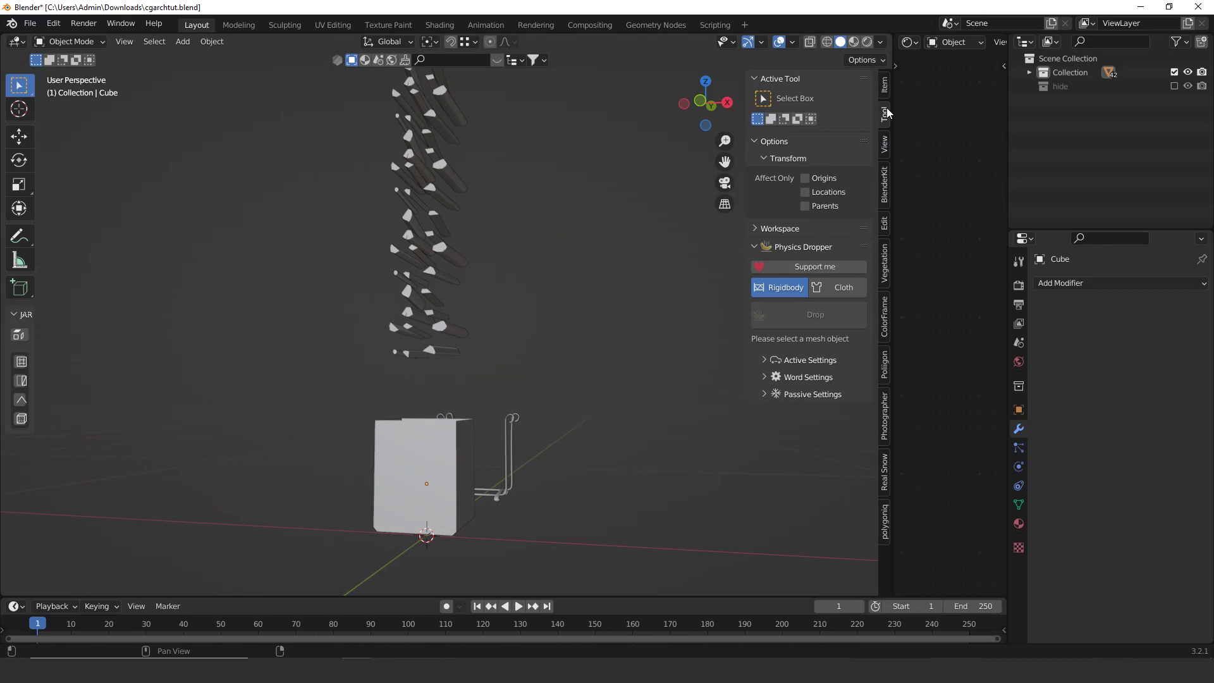
pyautogui.moveTo(481, 323); pyautogui.dragTo(457, 355, button='middle')
pyautogui.moveTo(487, 362); pyautogui.dragTo(320, 121)
pyautogui.scroll(-4, 325, 116)
pyautogui.moveTo(325, 116); pyautogui.dragTo(349, 195, button='middle')
pyautogui.scroll(4, 441, 230)
pyautogui.keyDown('shift'); pyautogui.moveTo(442, 344); pyautogui.dragTo(445, 290, button='middle'); pyautogui.keyUp('shift')
pyautogui.scroll(3, 441, 229)
pyautogui.scroll(-3, 443, 226)
pyautogui.scroll(3, 443, 272)
pyautogui.scroll(-3, 443, 272)
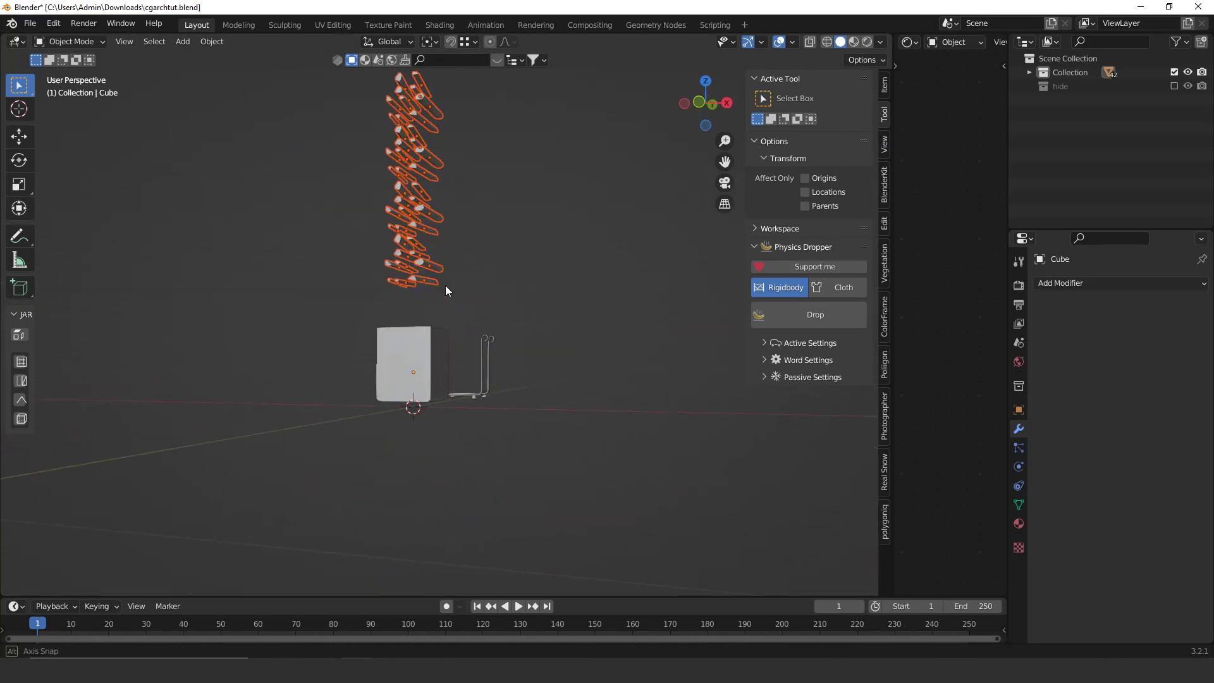
pyautogui.moveTo(445, 286); pyautogui.dragTo(488, 301, button='middle')
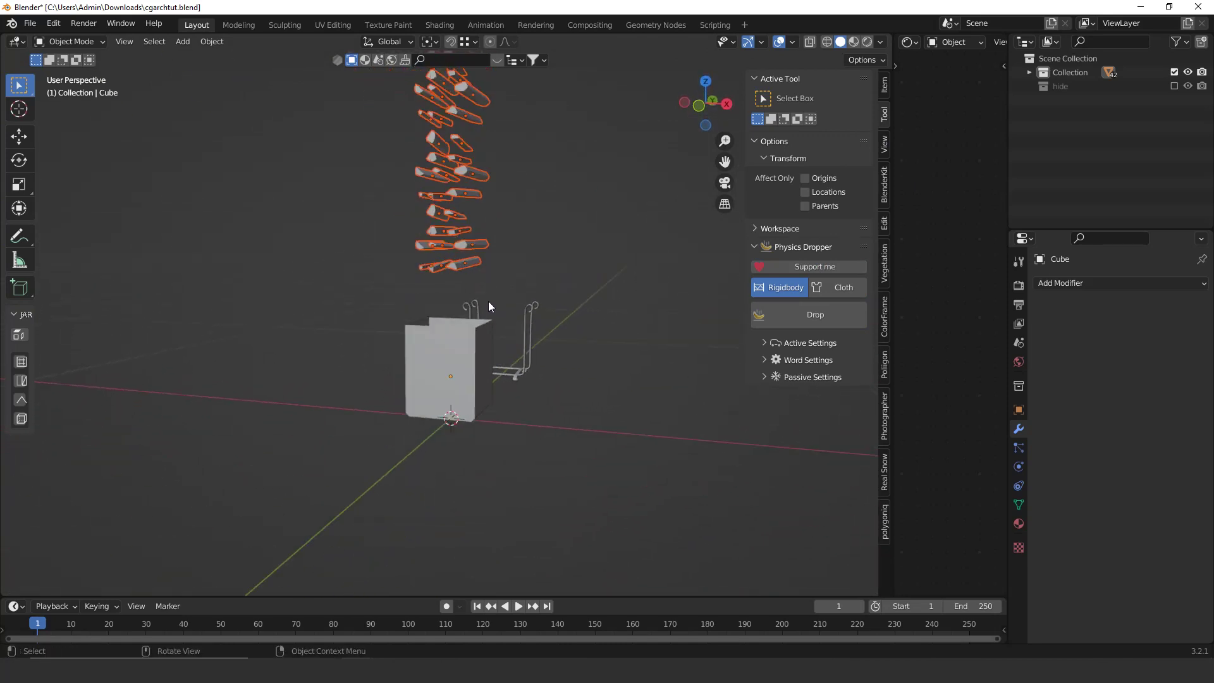
pyautogui.click(606, 356)
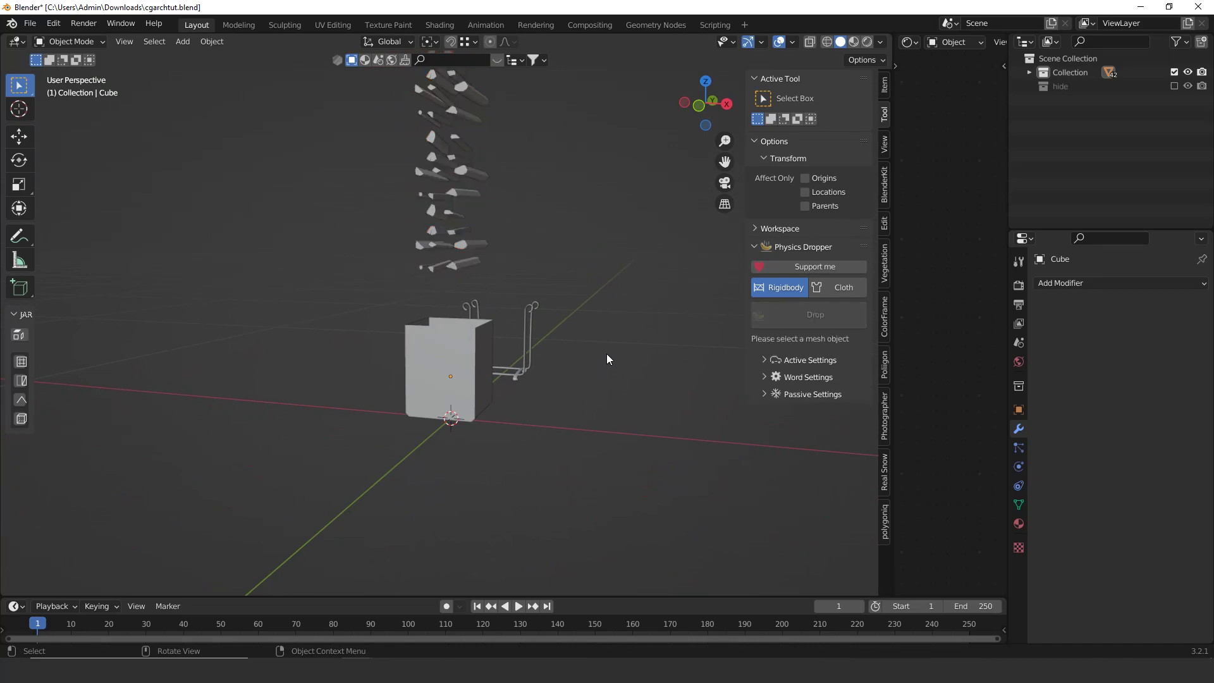
# In top view, move the open box about 0.8 cm in X and -1.5 cm in Y under the logs
pyautogui.press('KP_7')
pyautogui.scroll(3, 593, 442)
pyautogui.keyDown('shift'); pyautogui.moveTo(557, 457); pyautogui.dragTo(480, 176, button='middle'); pyautogui.keyUp('shift')
pyautogui.scroll(4, 505, 284)
pyautogui.keyDown('shift'); pyautogui.moveTo(524, 376); pyautogui.dragTo(497, 363, button='middle'); pyautogui.keyUp('shift')
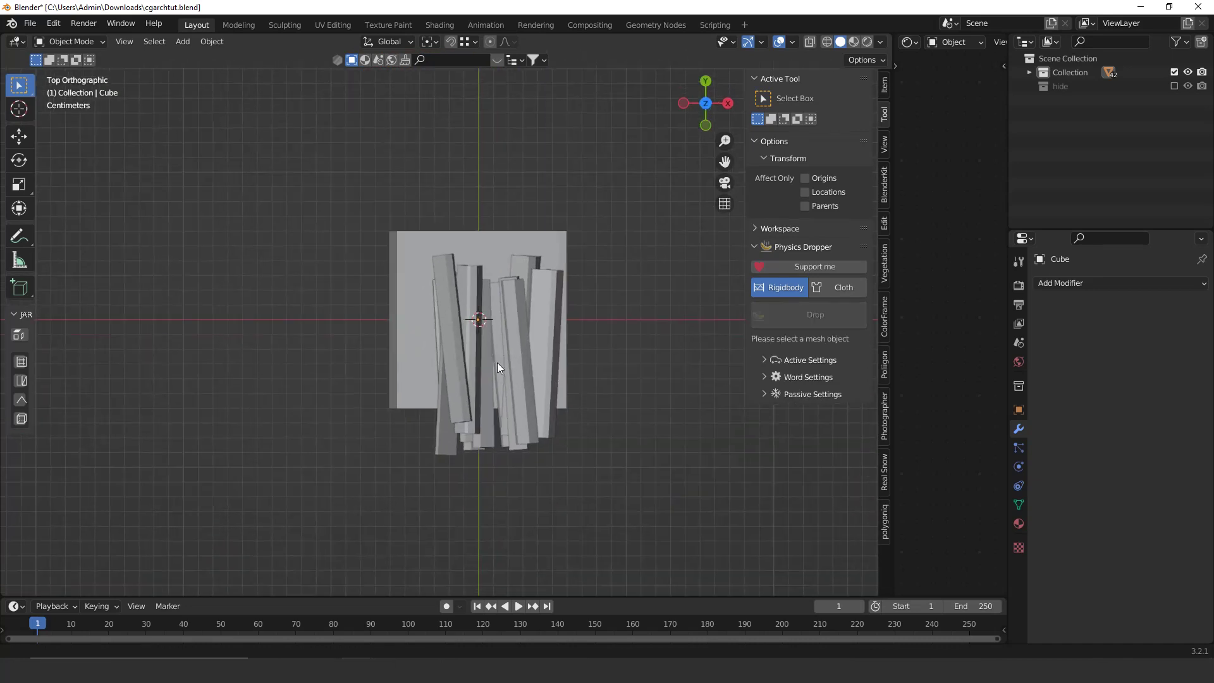
pyautogui.scroll(1, 497, 363)
pyautogui.click(439, 211)
pyautogui.press('g')
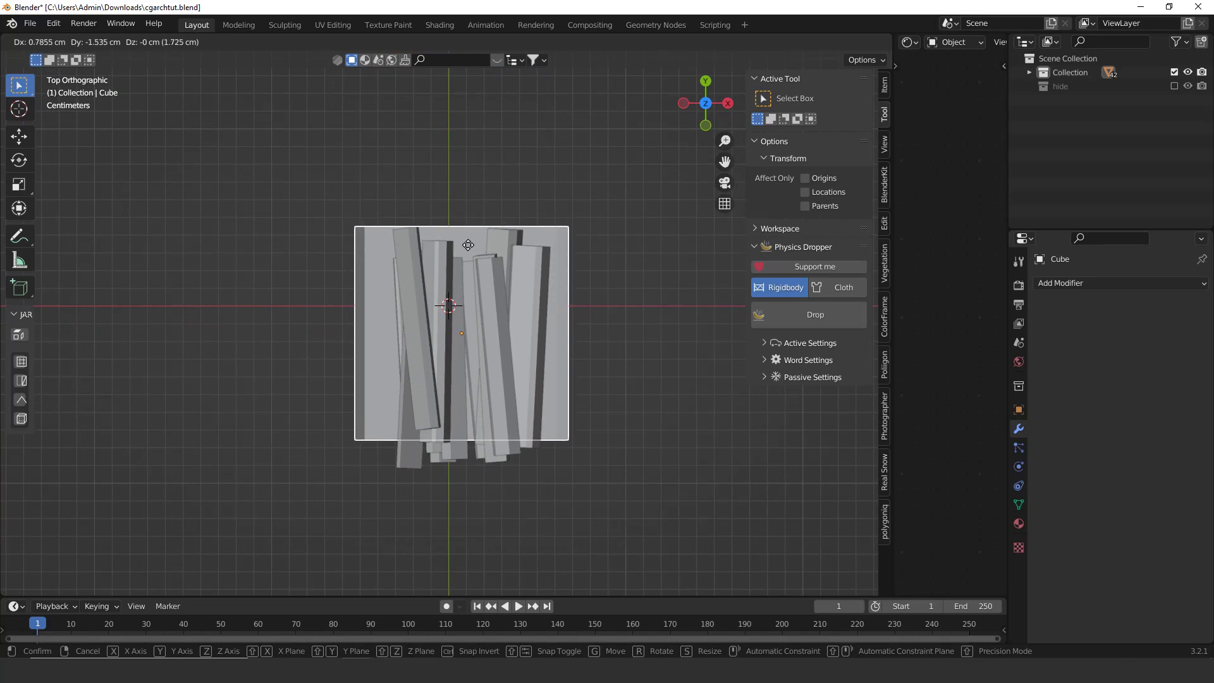
pyautogui.click(468, 245)
# Stretch the box along Y to cover the logs' full length and shift it about -0.95 cm in Y beneath them
pyautogui.press('s')
pyautogui.press('y')
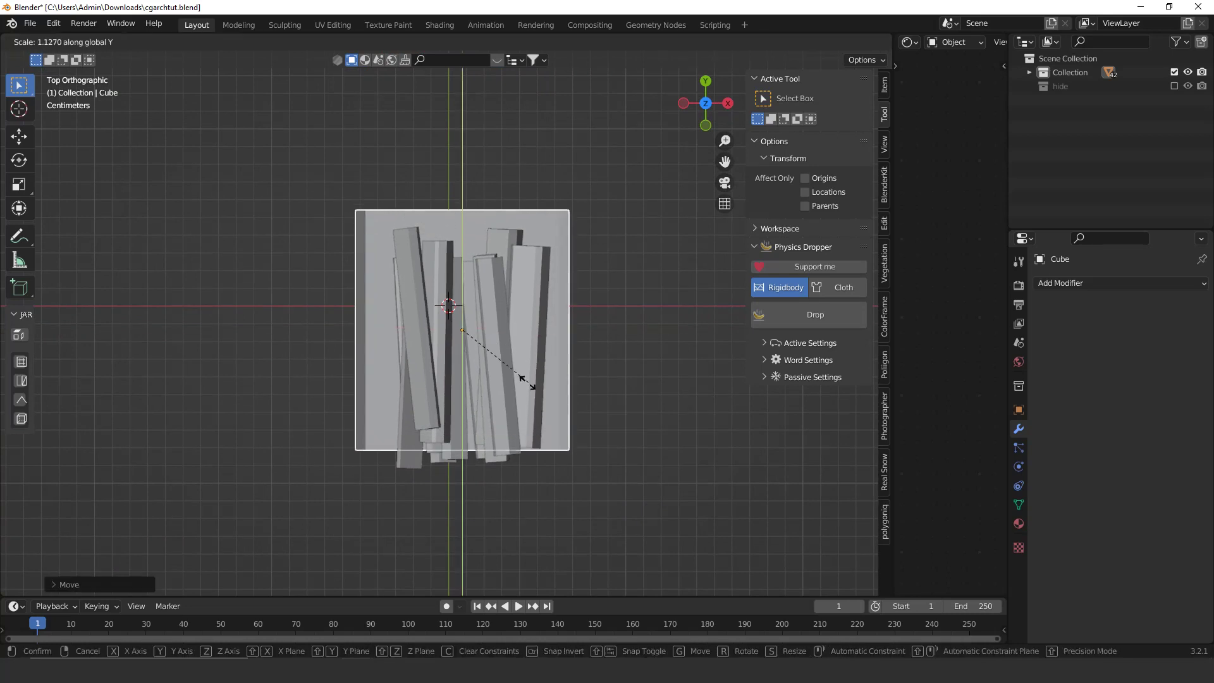
pyautogui.click(533, 380)
pyautogui.press('g')
pyautogui.press('y')
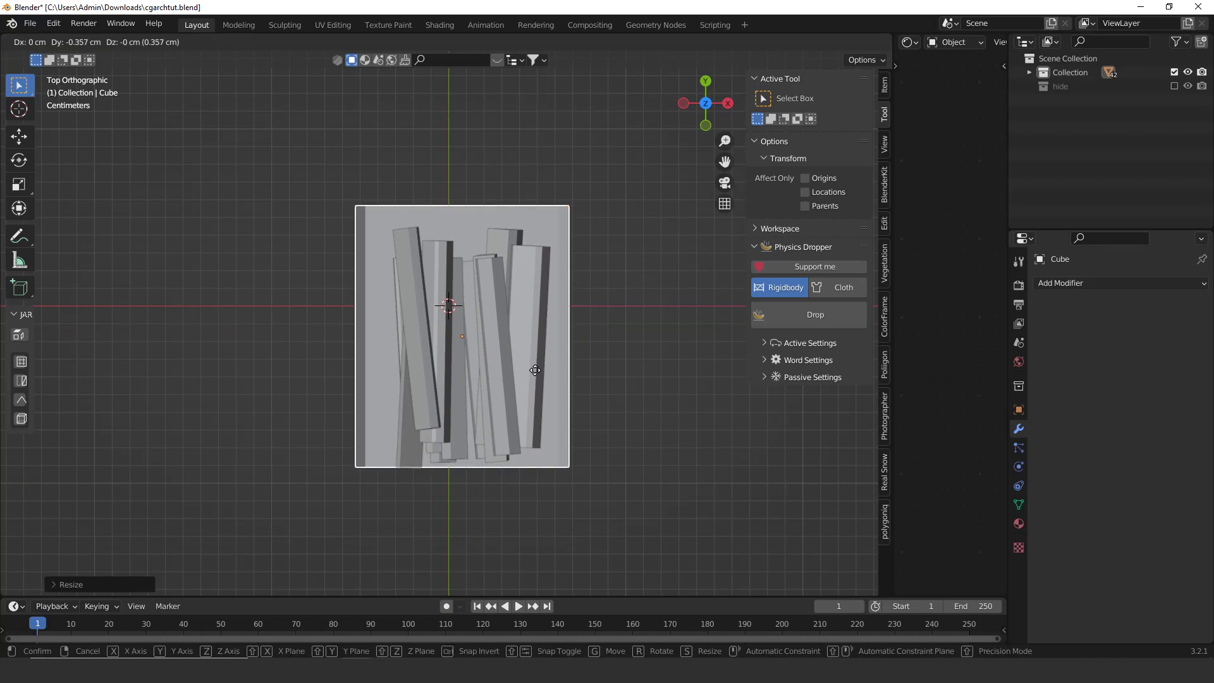
pyautogui.hotkey('shift', 'z')
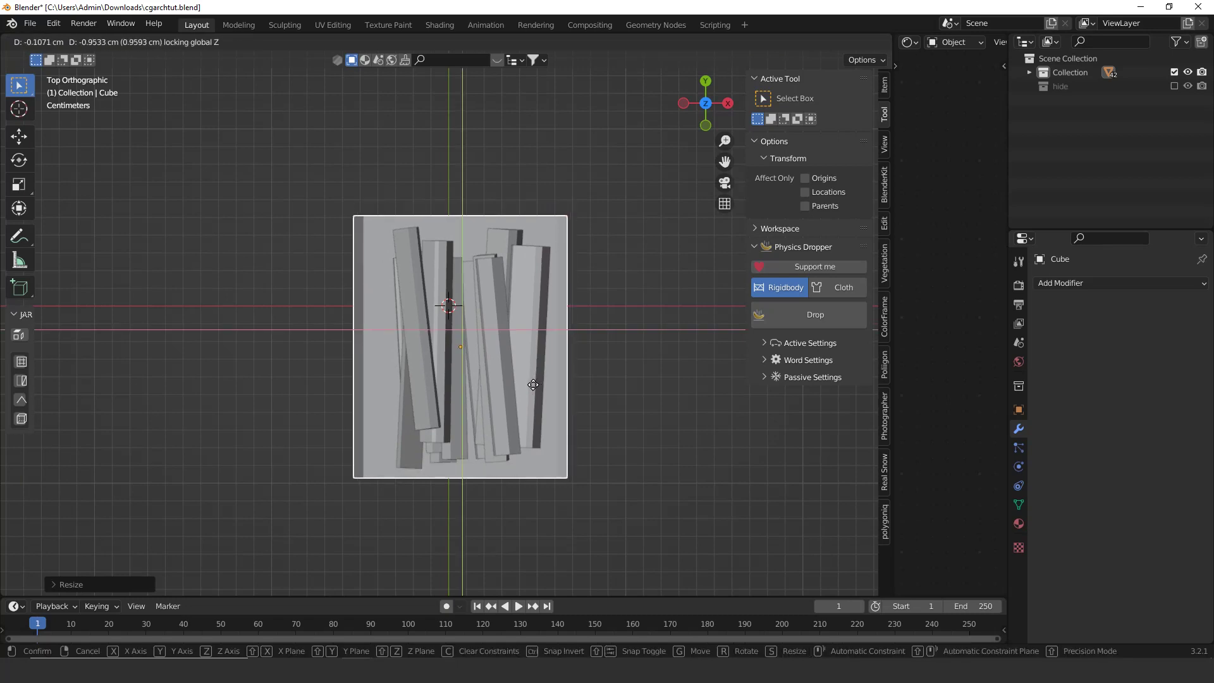
pyautogui.click(536, 384)
# Select all the stacked logs above the box, leaving the box itself out of the selection
pyautogui.moveTo(535, 384); pyautogui.dragTo(516, 287, button='middle')
pyautogui.scroll(-1, 526, 286)
pyautogui.click(526, 285)
pyautogui.moveTo(516, 288); pyautogui.dragTo(385, 96)
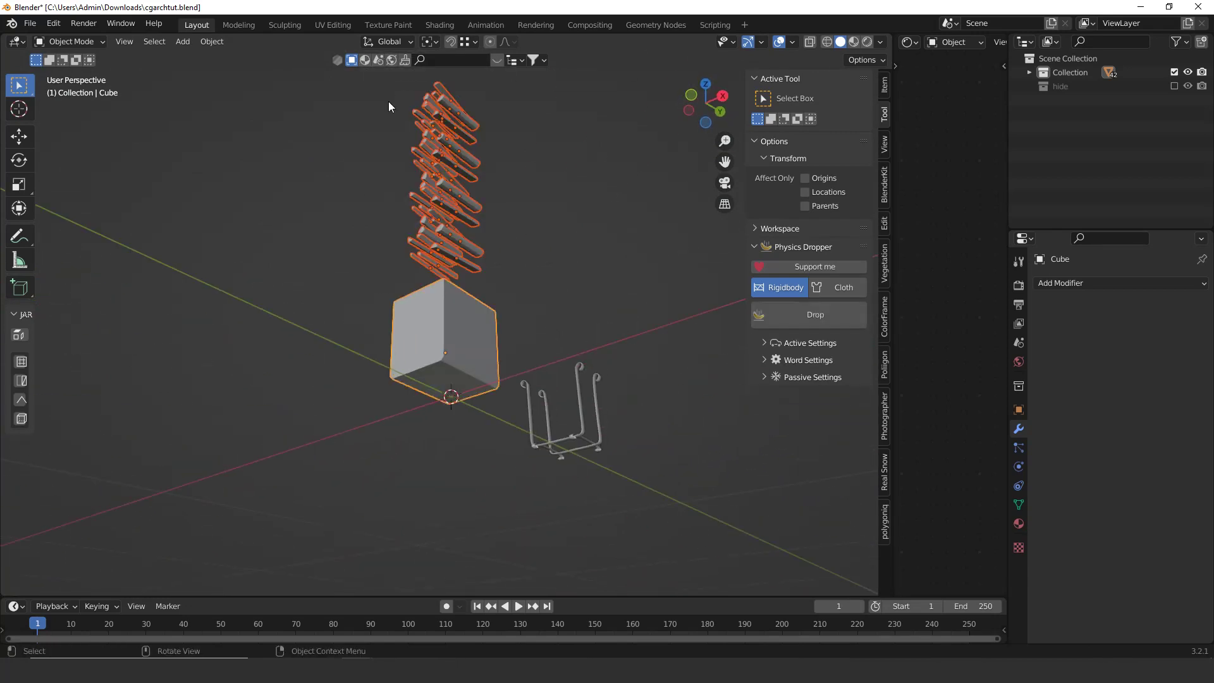
pyautogui.moveTo(389, 102); pyautogui.dragTo(468, 306, button='middle')
pyautogui.keyDown('ctrl'); pyautogui.moveTo(480, 435); pyautogui.dragTo(471, 405); pyautogui.keyUp('ctrl')
pyautogui.scroll(-1, 471, 404)
pyautogui.scroll(4, 474, 404)
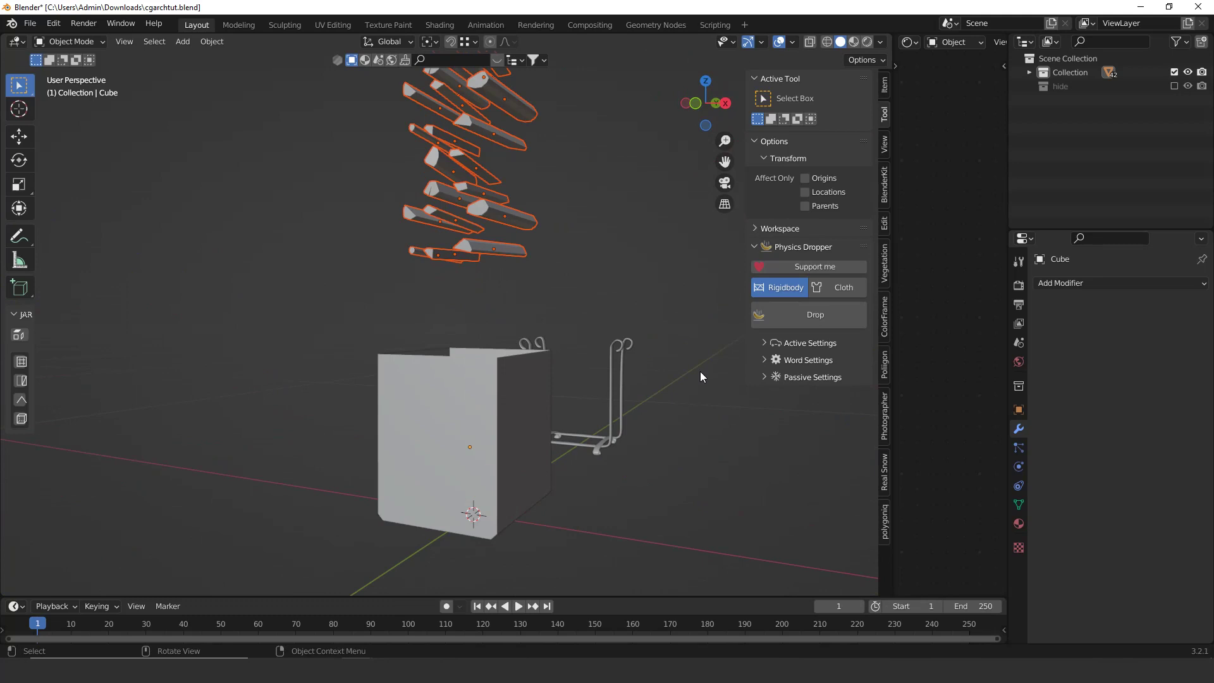
# Drop the selected logs into the box as rigid bodies with Physics Dropper and apply the simulated positions
pyautogui.scroll(-1, 574, 367)
pyautogui.moveTo(574, 366); pyautogui.dragTo(552, 384, button='middle')
pyautogui.click(819, 324)
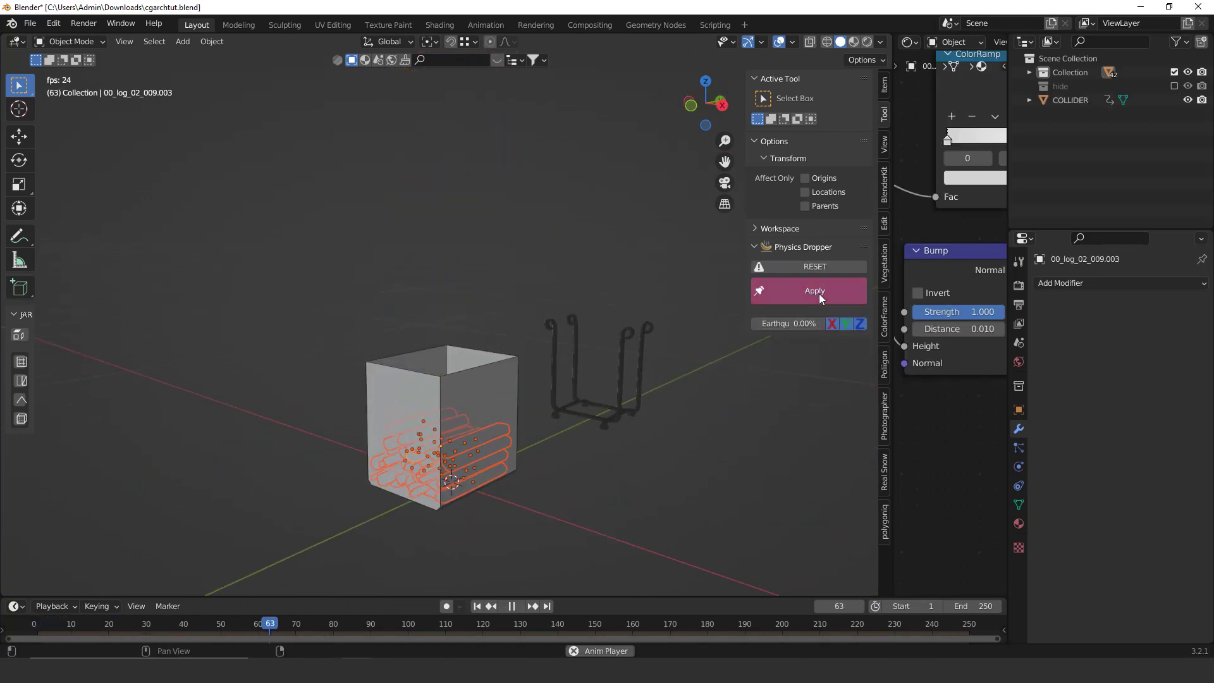
pyautogui.click(818, 292)
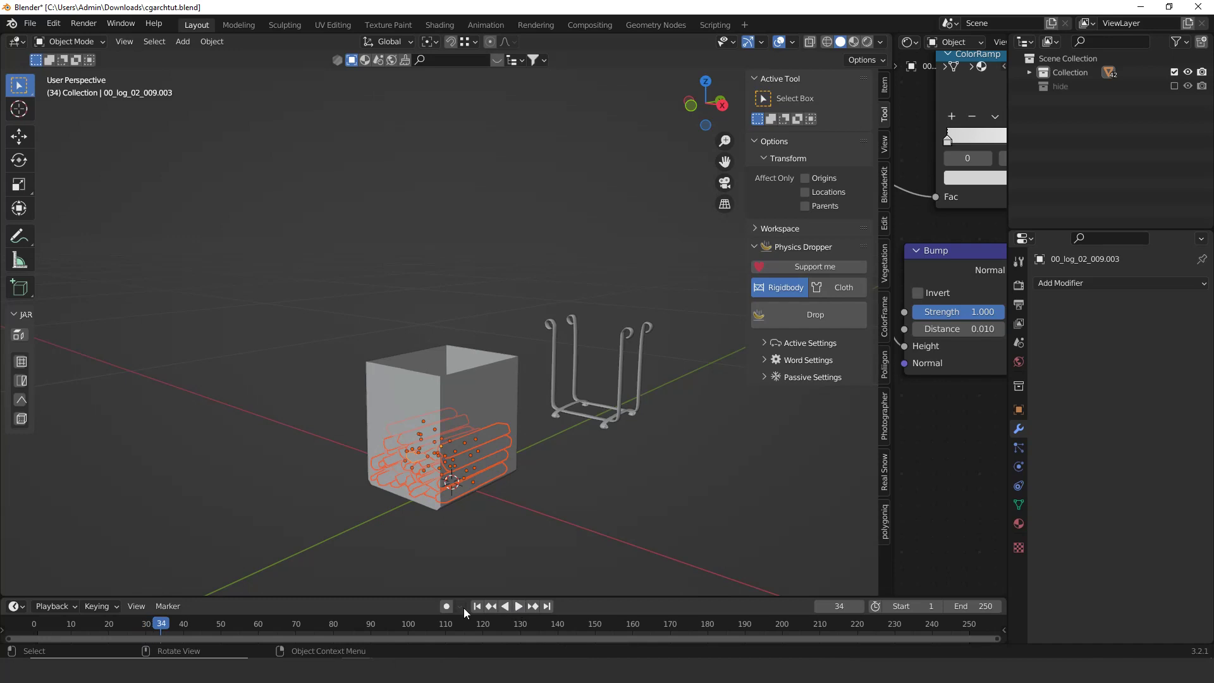
# Move the open box horizontally off the settled logs to a spot behind the rack, keeping its height
pyautogui.scroll(-1, 457, 519)
pyautogui.moveTo(452, 471); pyautogui.dragTo(449, 503, button='middle')
pyautogui.click(447, 428)
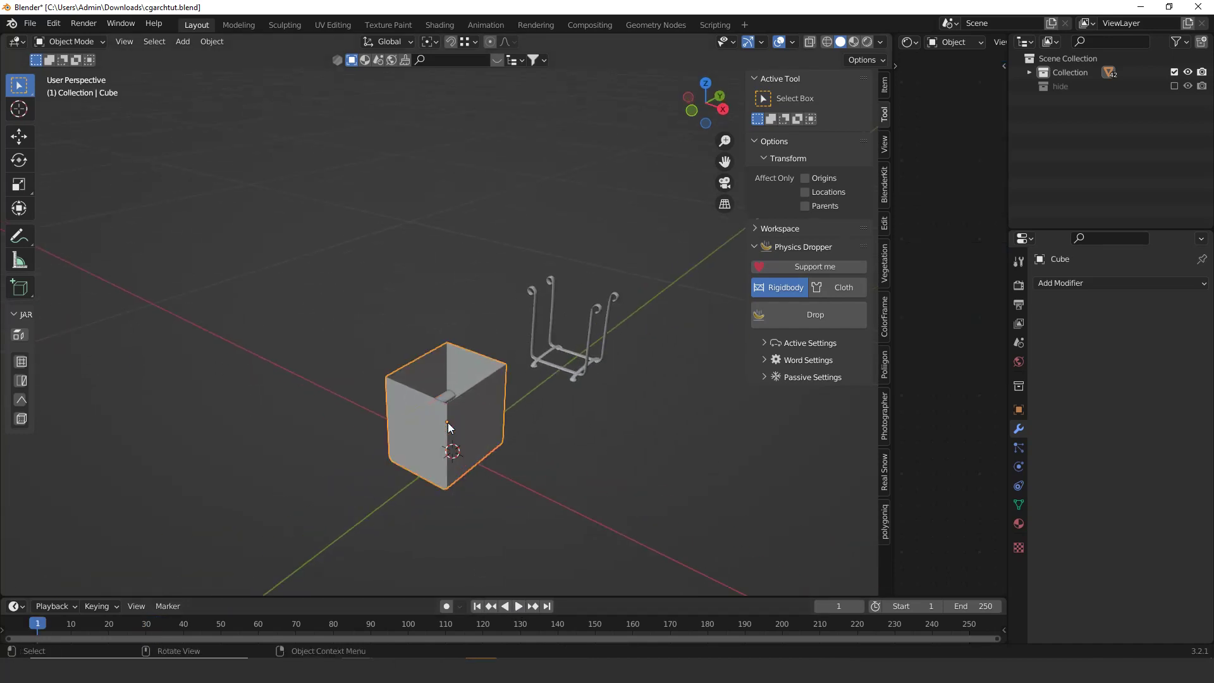
pyautogui.keyDown('shift'); pyautogui.moveTo(447, 428); pyautogui.dragTo(437, 325, button='middle'); pyautogui.keyUp('shift')
pyautogui.scroll(2, 436, 325)
pyautogui.scroll(-5, 438, 329)
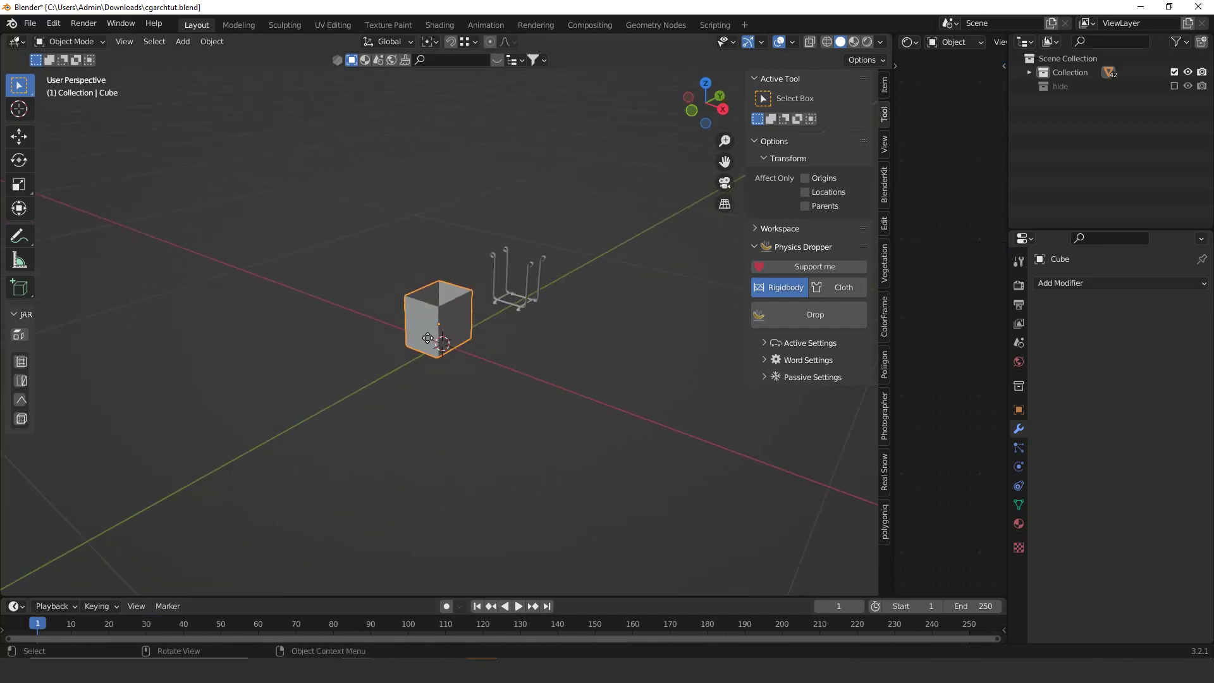
pyautogui.press('g')
pyautogui.hotkey('shift', 'z')
pyautogui.click(548, 271)
pyautogui.scroll(3, 513, 388)
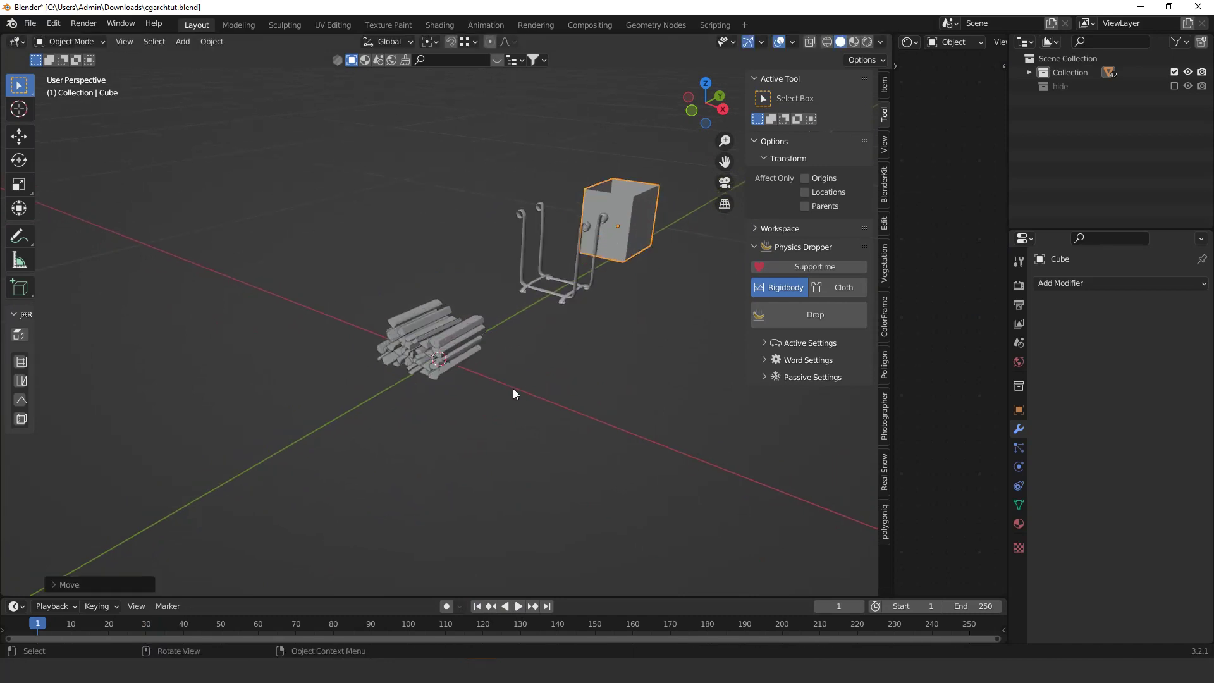
# Move the metal rack along the Y axis until it stands around the log pile
pyautogui.moveTo(513, 388); pyautogui.dragTo(459, 404, button='middle')
pyautogui.scroll(3, 481, 378)
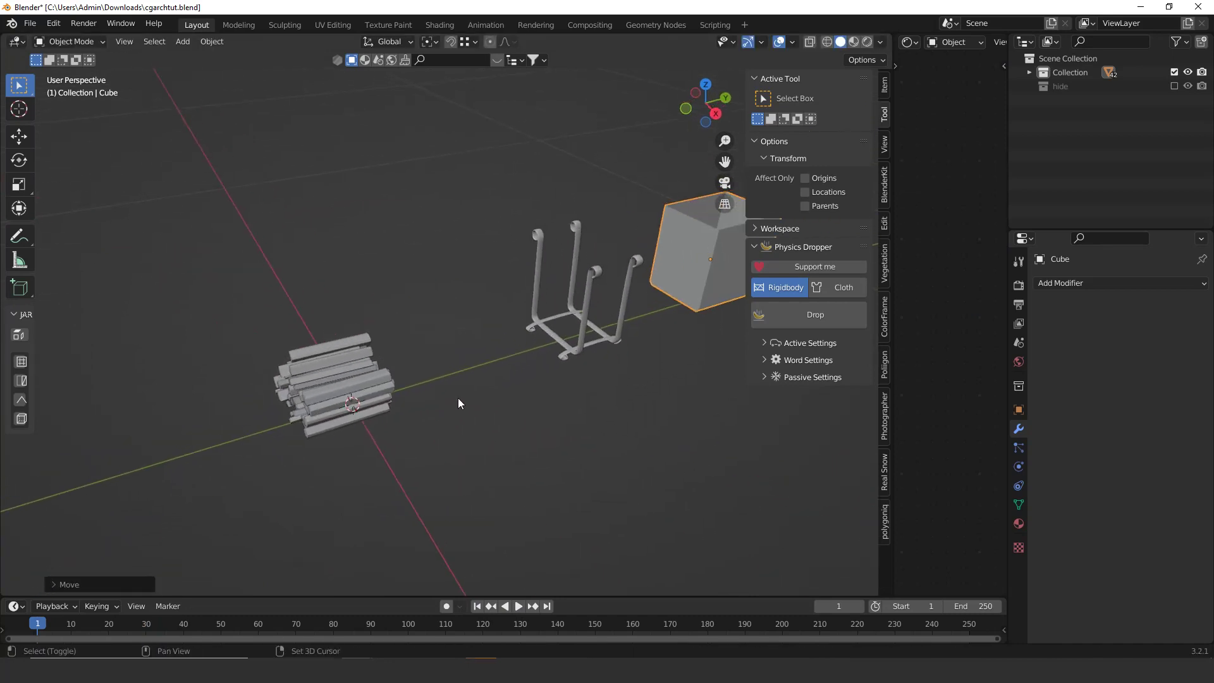
pyautogui.click(611, 338)
pyautogui.press('g')
pyautogui.press('x')
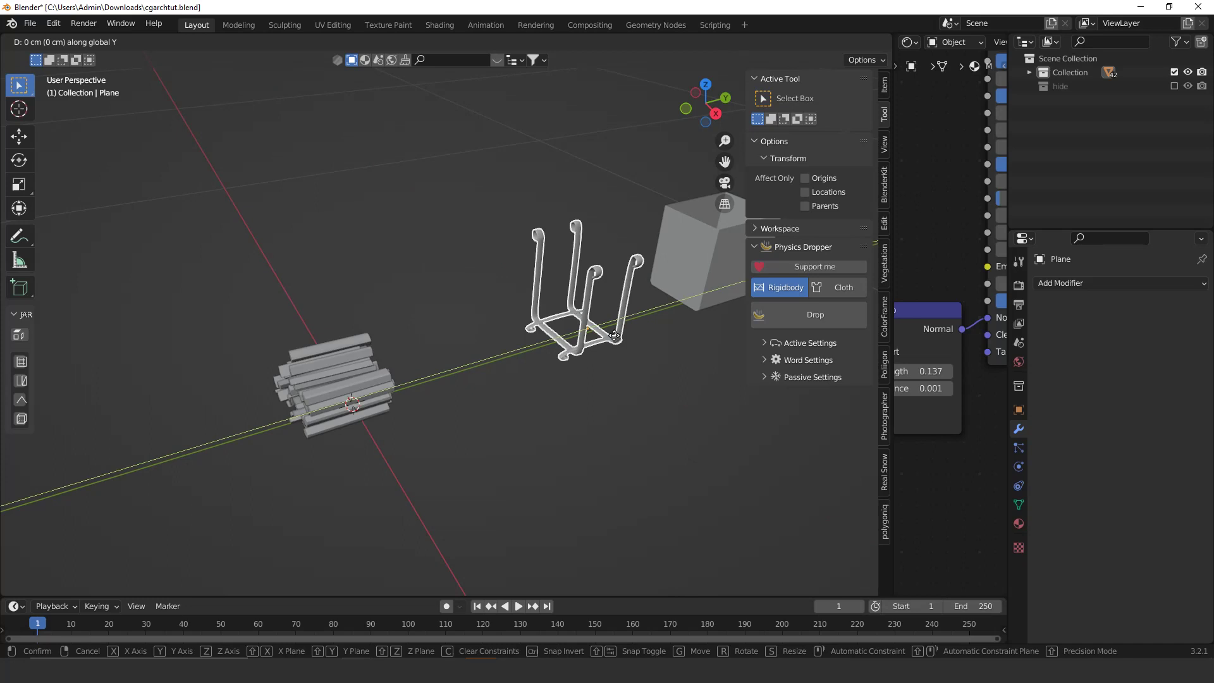
pyautogui.press('y')
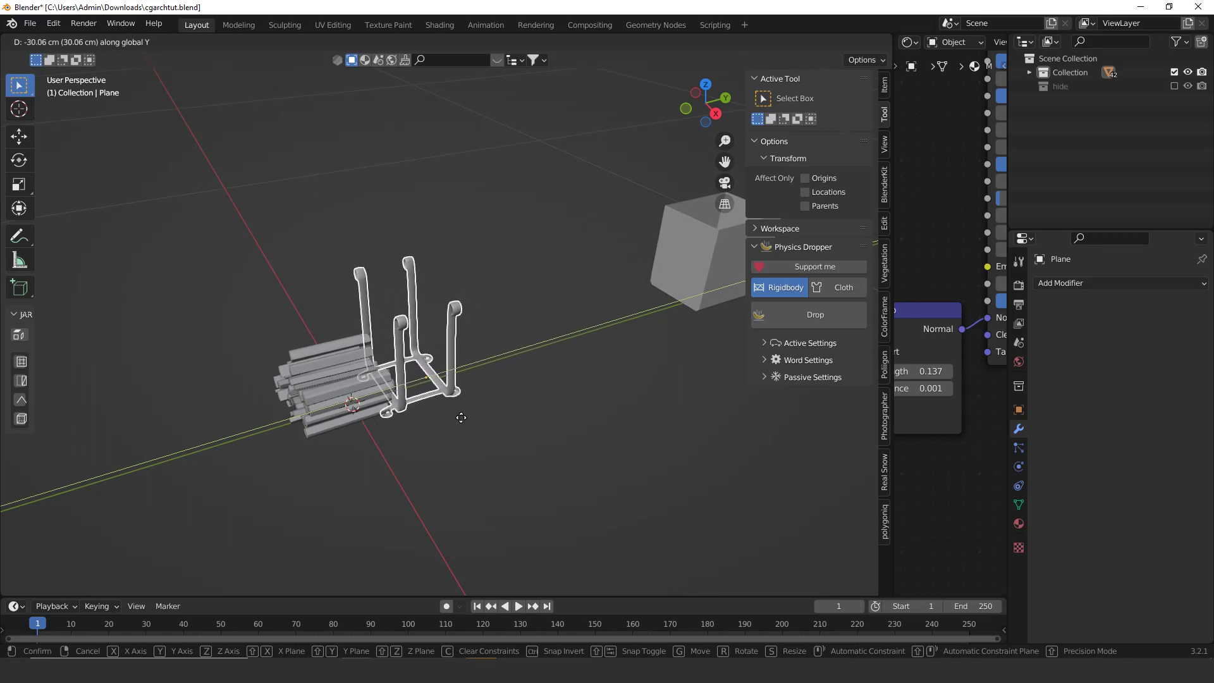
pyautogui.click(397, 449)
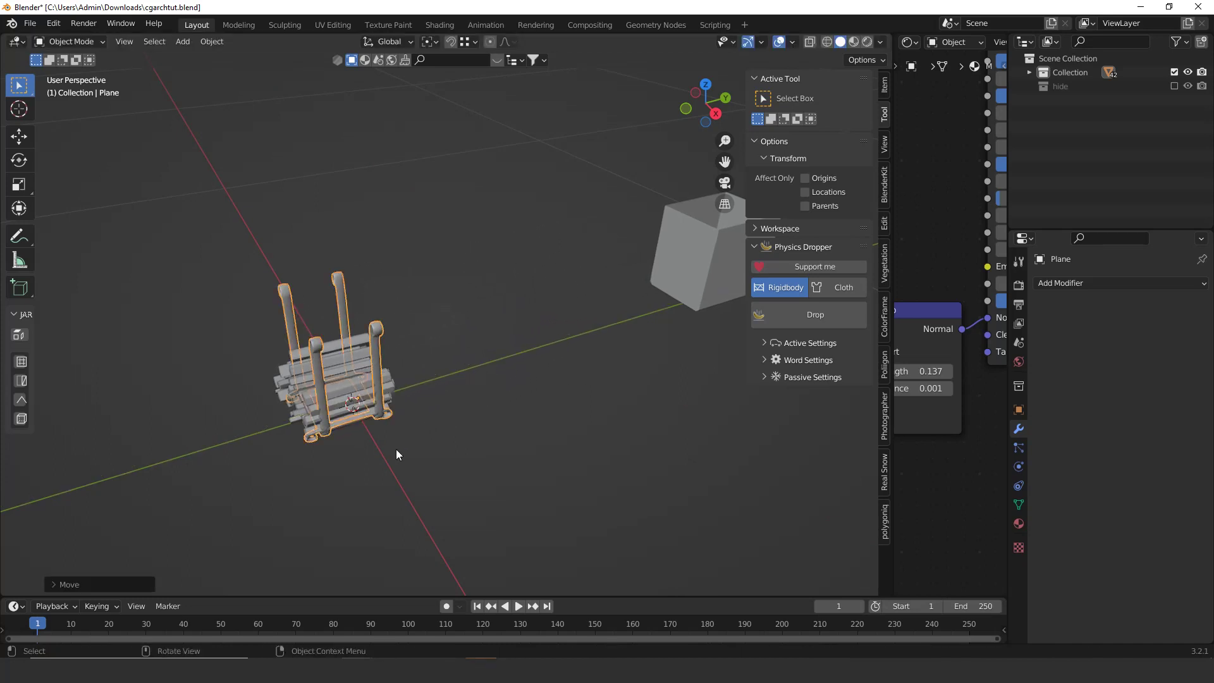
# In front view, hide the open box standing behind the rack
pyautogui.moveTo(396, 449); pyautogui.dragTo(502, 431, button='middle')
pyautogui.scroll(3, 483, 408)
pyautogui.press('KP_1')
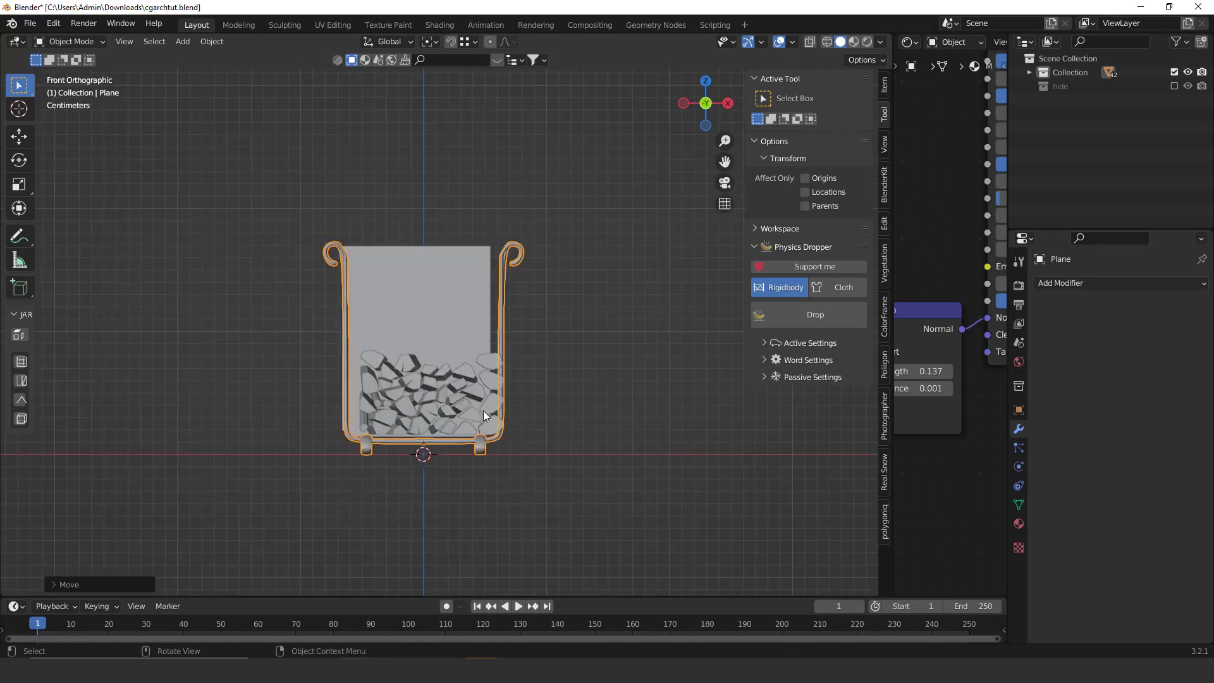
pyautogui.click(474, 307)
pyautogui.press('h')
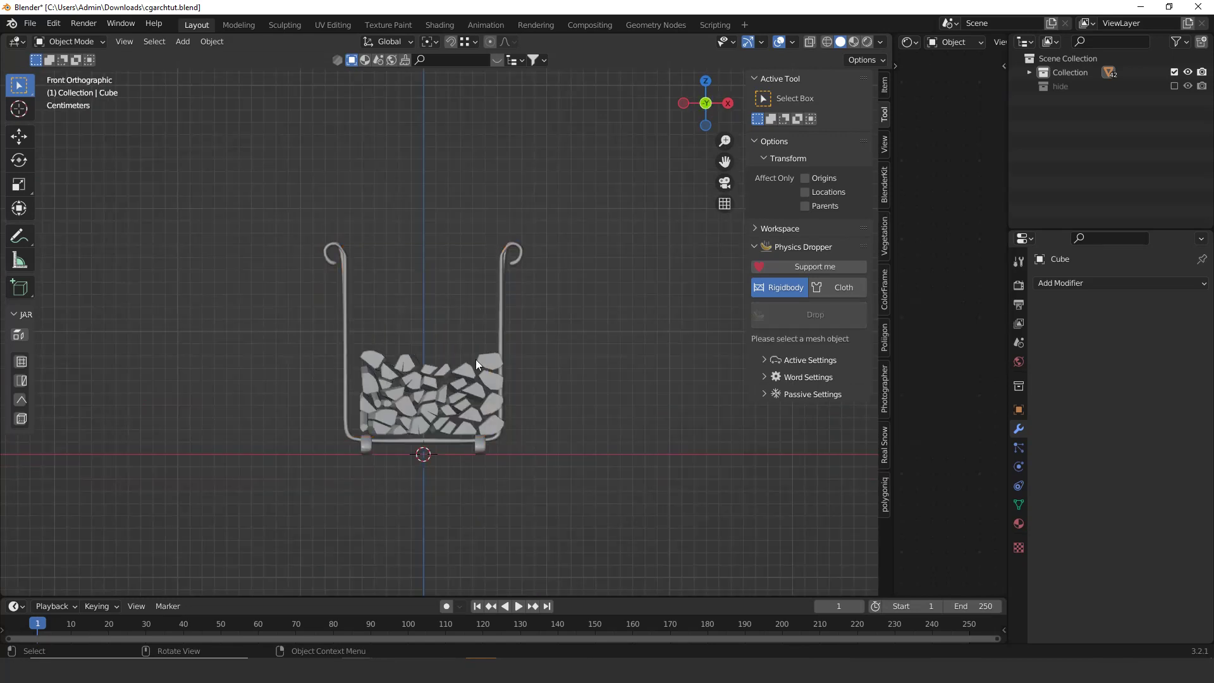
# Shift the rack just over 0.5 cm in X to center it around the logs and raise it slightly towards them
pyautogui.scroll(2, 468, 303)
pyautogui.click(506, 200)
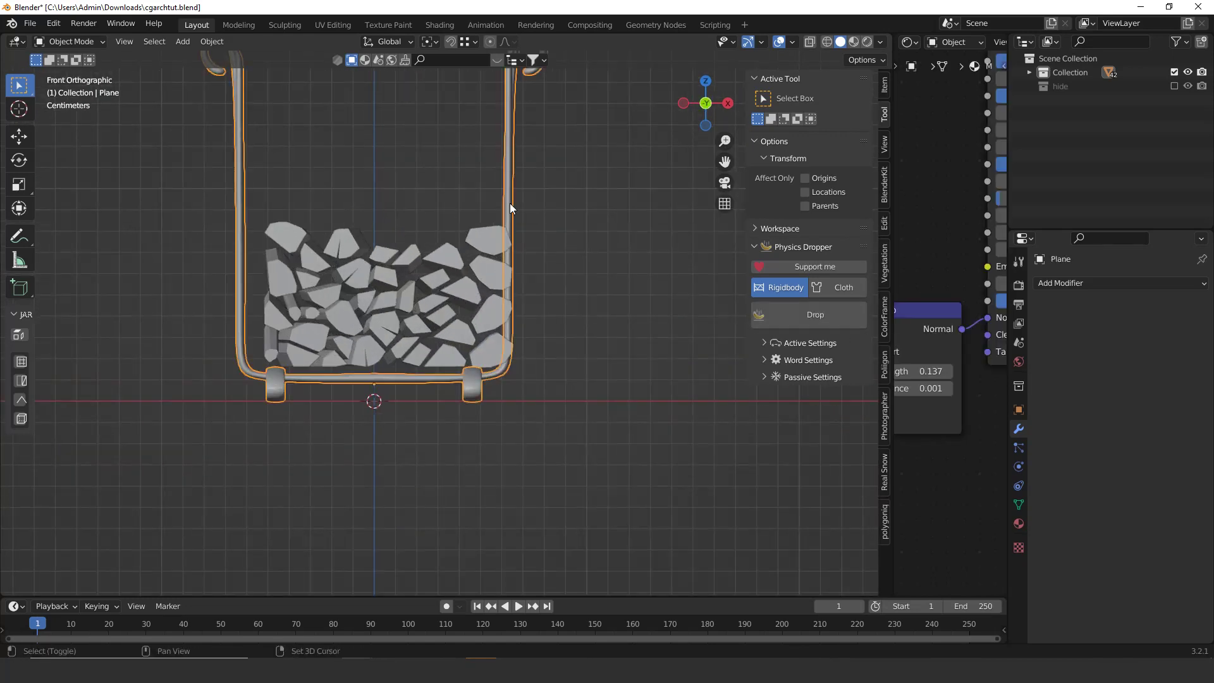
pyautogui.press('g')
pyautogui.press('x')
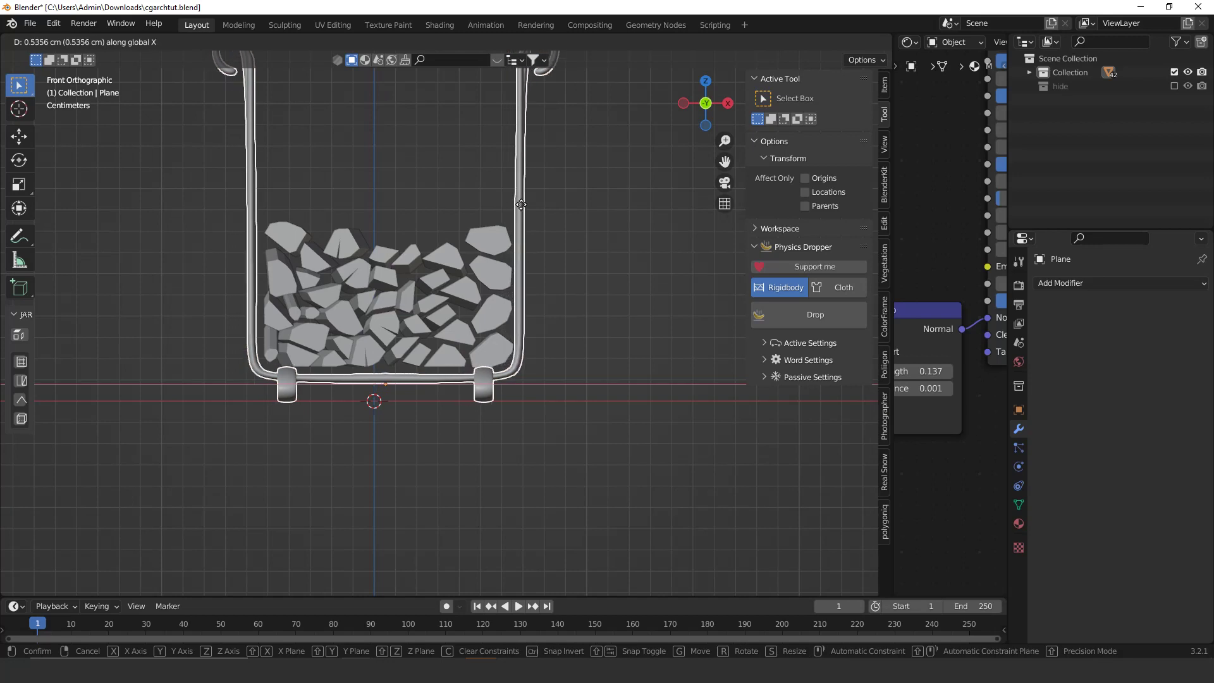
pyautogui.click(523, 204)
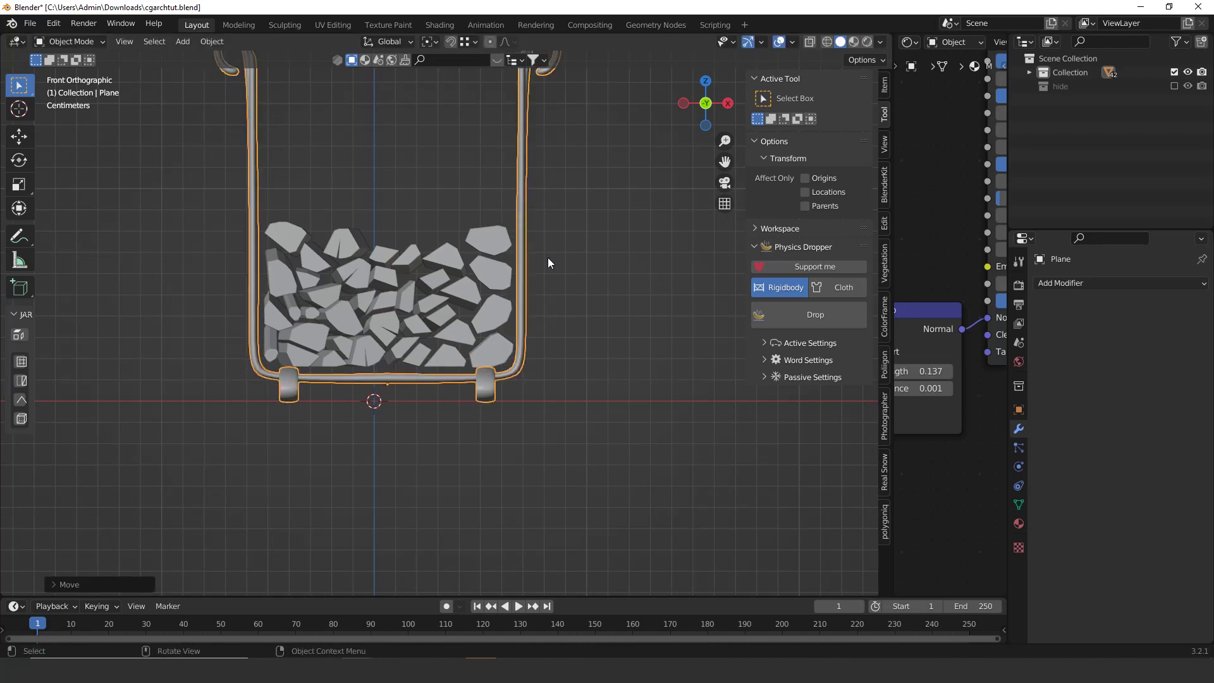
pyautogui.press('g')
pyautogui.press('z')
pyautogui.keyDown('shift'); pyautogui.click(559, 224); pyautogui.keyUp('shift')
pyautogui.scroll(2, 508, 299)
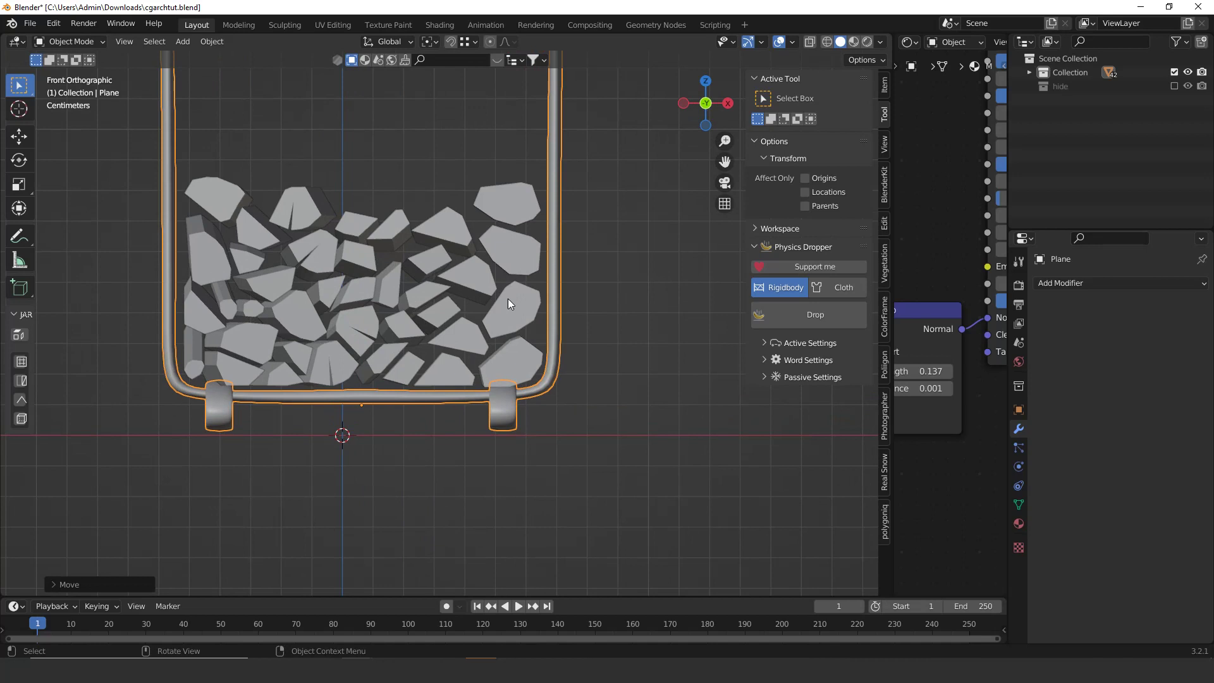
# Nudge the upper logs on the pile's right side so they sit closer together beside the rack's right upright
pyautogui.scroll(2, 508, 304)
pyautogui.click(528, 271)
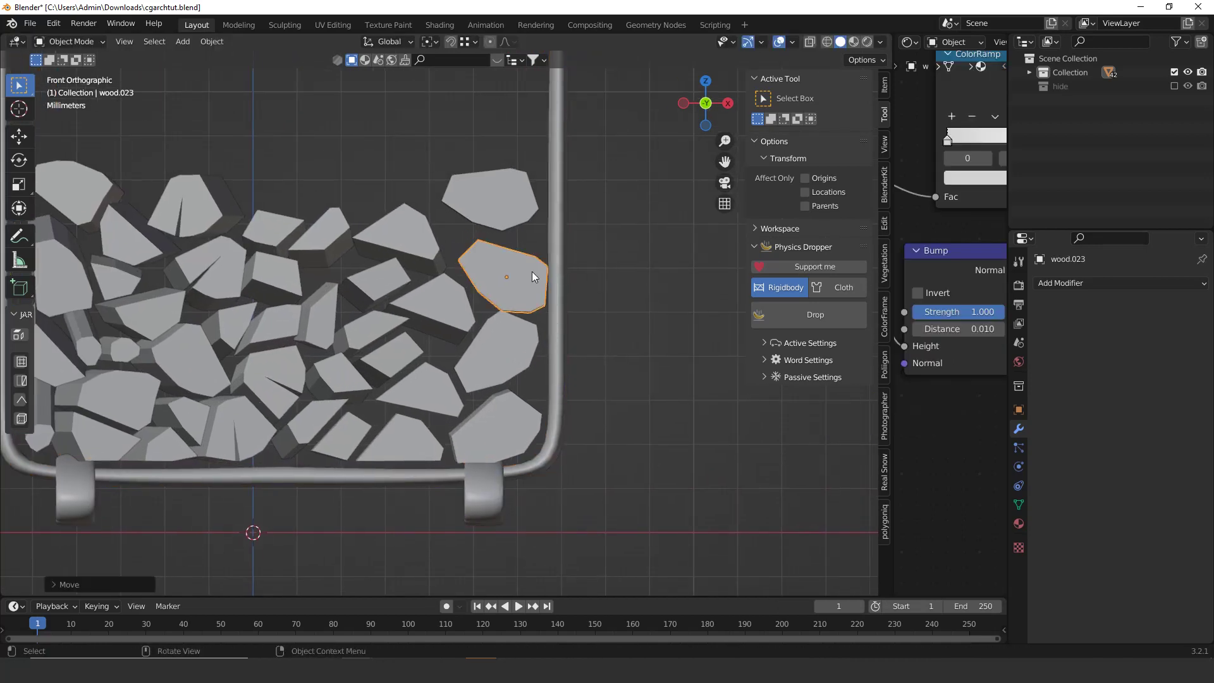
pyautogui.click(510, 209)
pyautogui.press('g')
pyautogui.click(520, 225)
pyautogui.click(514, 346)
pyautogui.press('g')
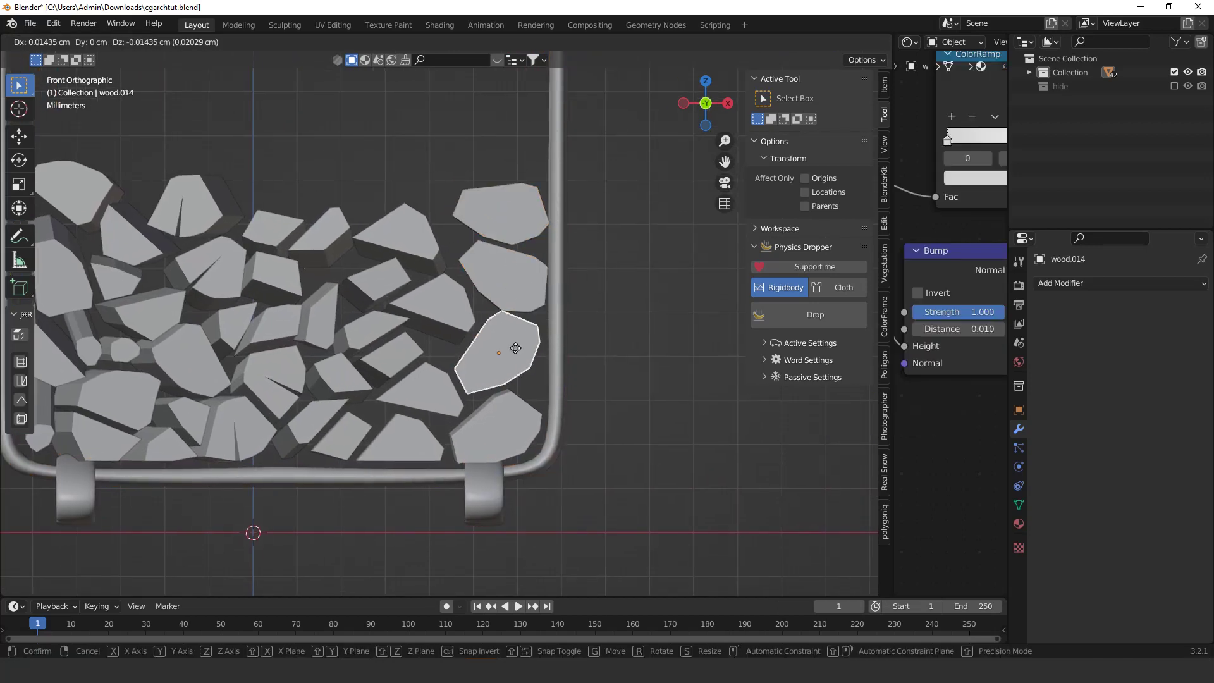
pyautogui.click(519, 342)
pyautogui.click(522, 279)
pyautogui.press('g')
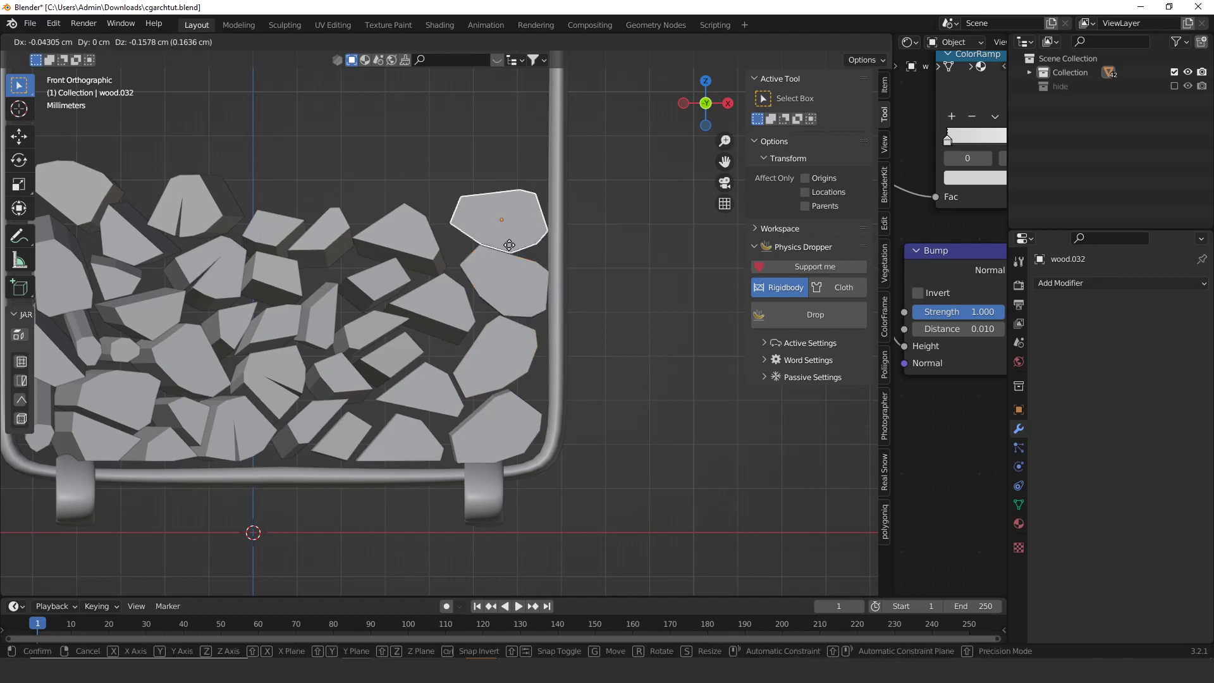
pyautogui.click(510, 245)
# Nudge the lower log on the pile's left side towards the rack's left upright, lower the top-left log onto the pile, and deselect it
pyautogui.keyDown('shift'); pyautogui.moveTo(78, 296); pyautogui.dragTo(242, 305, button='middle'); pyautogui.keyUp('shift')
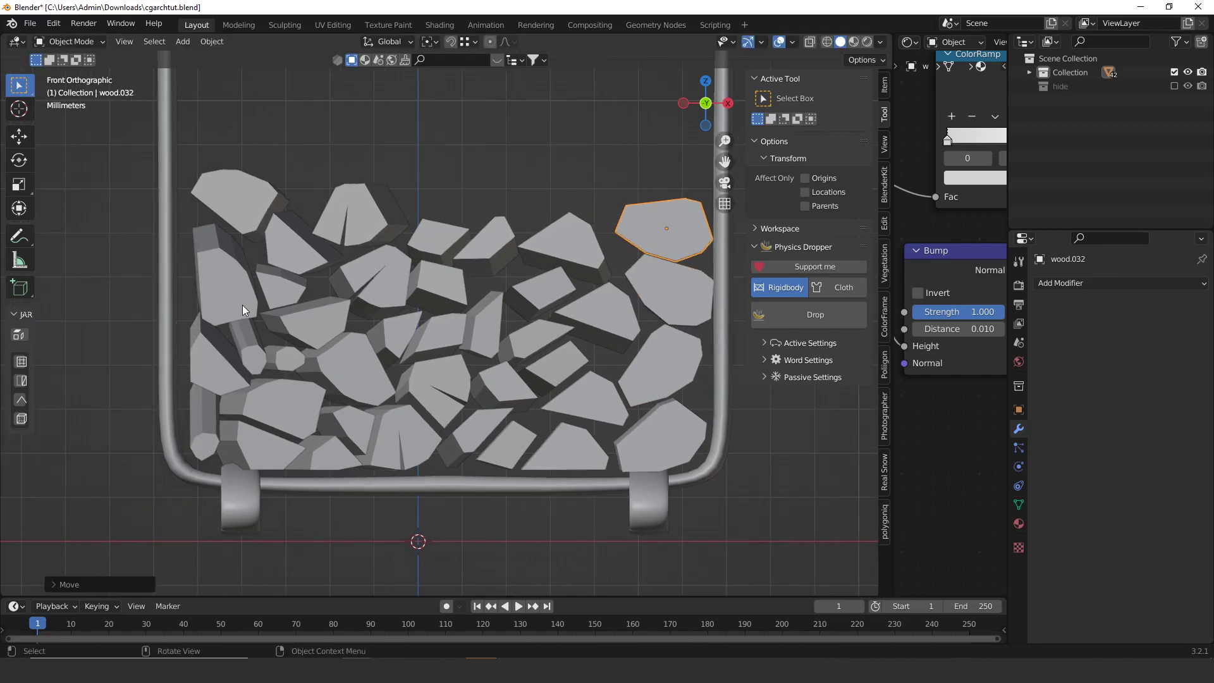
pyautogui.click(201, 371)
pyautogui.press('g')
pyautogui.click(246, 216)
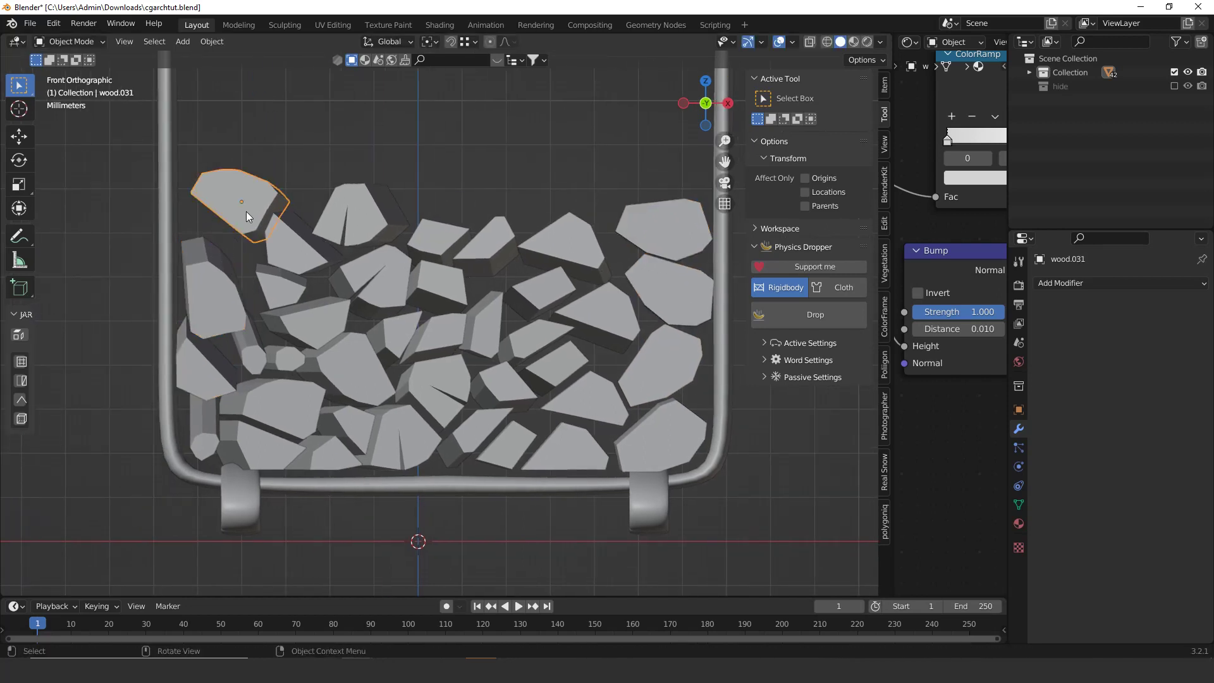
pyautogui.press('g')
pyautogui.click(241, 243)
pyautogui.moveTo(243, 248); pyautogui.dragTo(343, 359, button='middle')
pyautogui.scroll(-9, 343, 359)
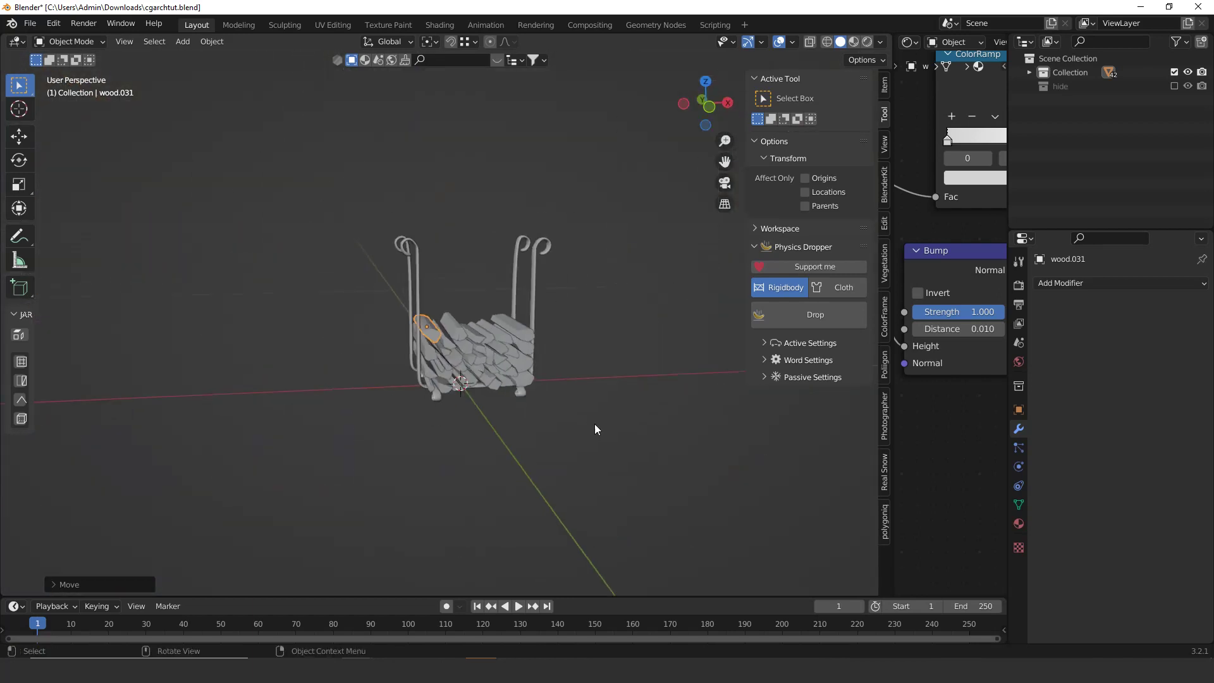
pyautogui.click(595, 425)
# Switch the viewport to rendered shading, hide the sidebar and examine the filled rack from different angles and distances
pyautogui.moveTo(533, 424); pyautogui.dragTo(559, 453, button='middle')
pyautogui.scroll(2, 523, 429)
pyautogui.scroll(-4, 524, 429)
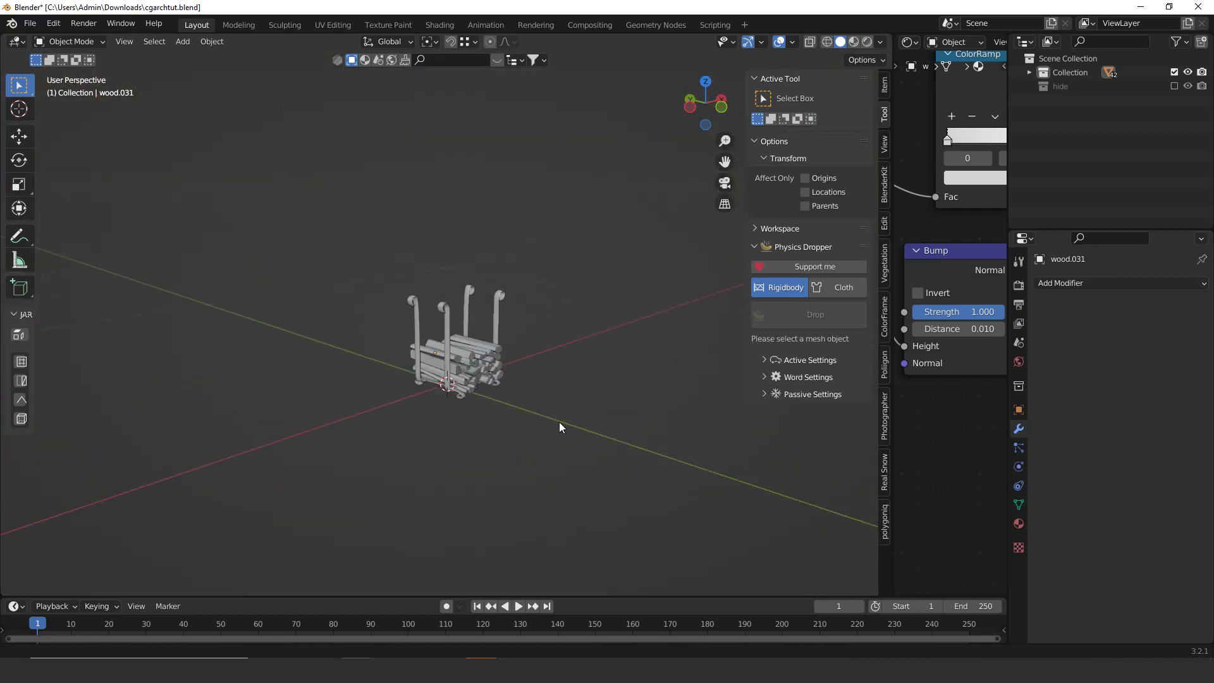
pyautogui.scroll(4, 535, 366)
pyautogui.click(865, 42)
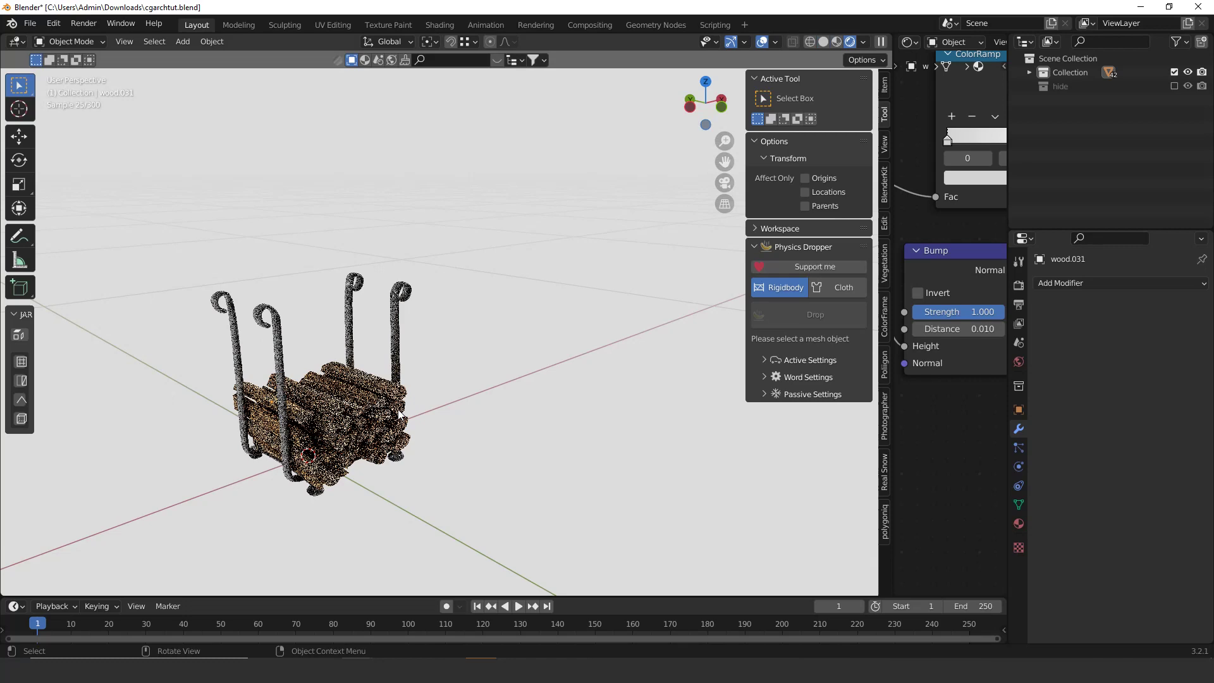
pyautogui.press('n')
pyautogui.moveTo(411, 405); pyautogui.dragTo(448, 349, button='middle')
pyautogui.scroll(3, 453, 354)
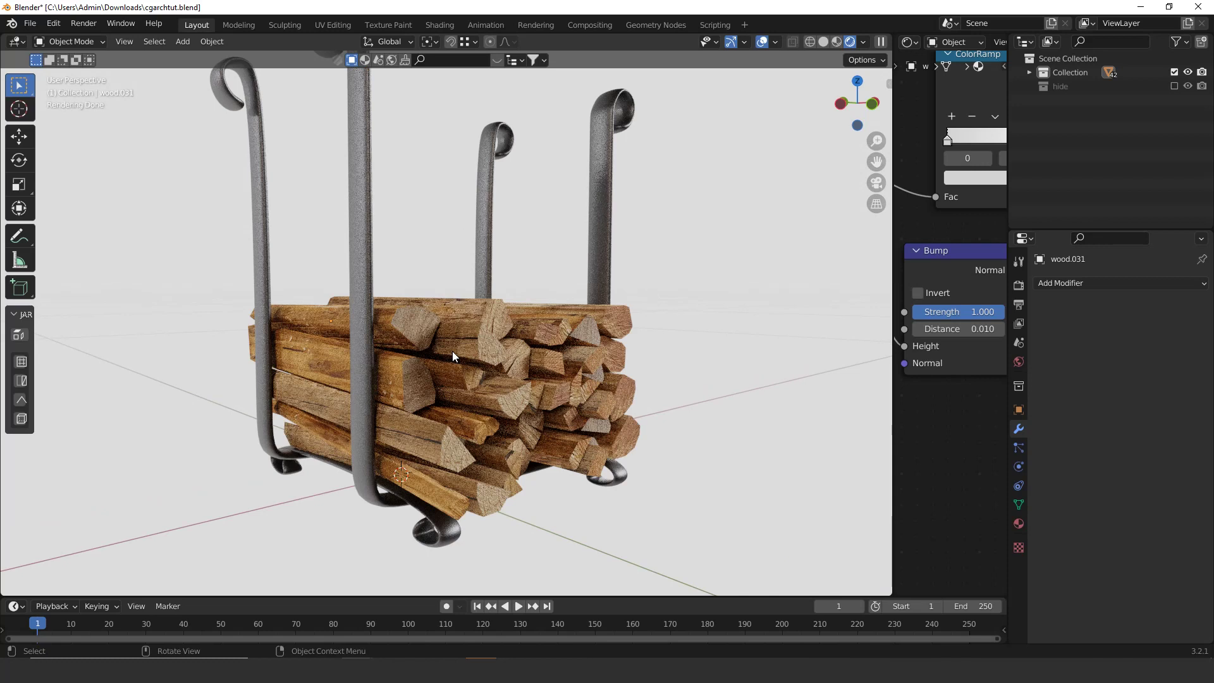
pyautogui.scroll(-3, 454, 342)
pyautogui.moveTo(454, 341); pyautogui.dragTo(451, 361, button='middle')
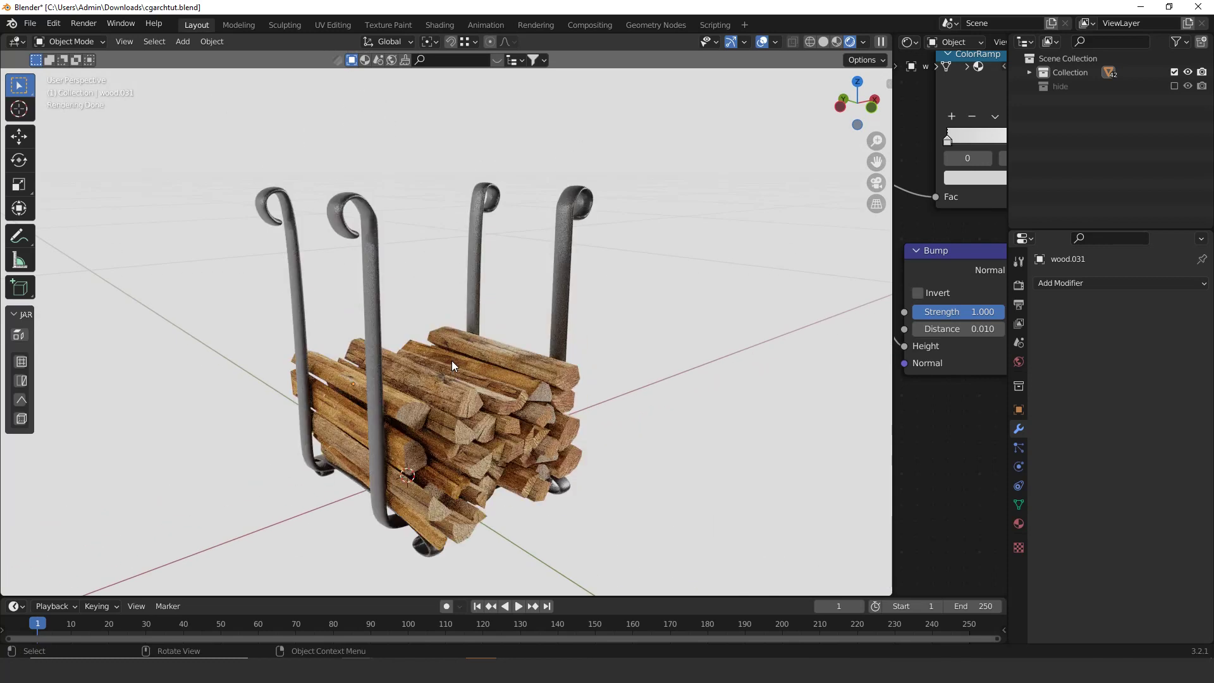
pyautogui.scroll(-4, 451, 361)
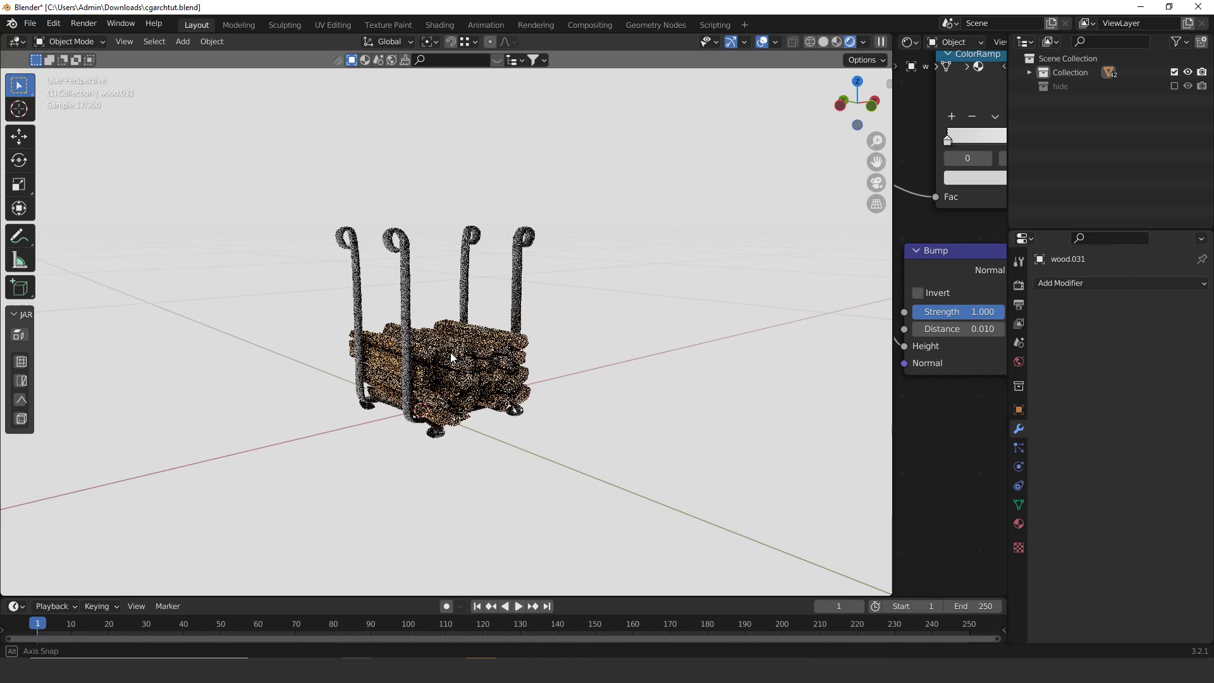
pyautogui.scroll(5, 450, 358)
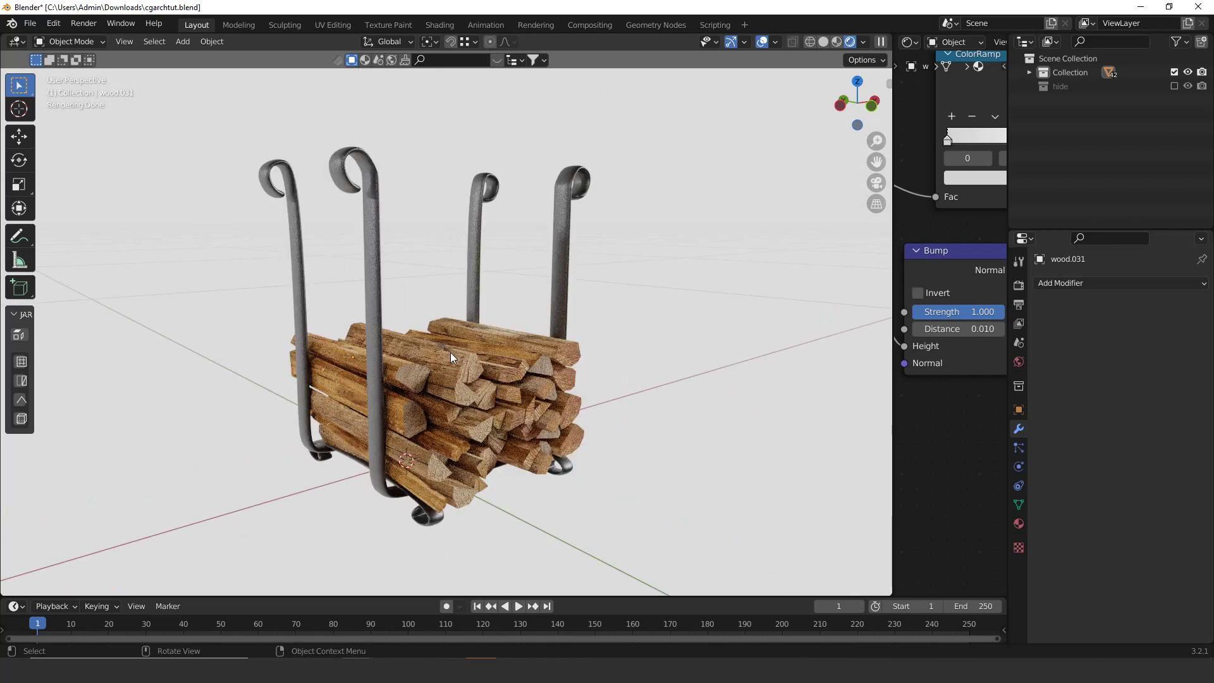